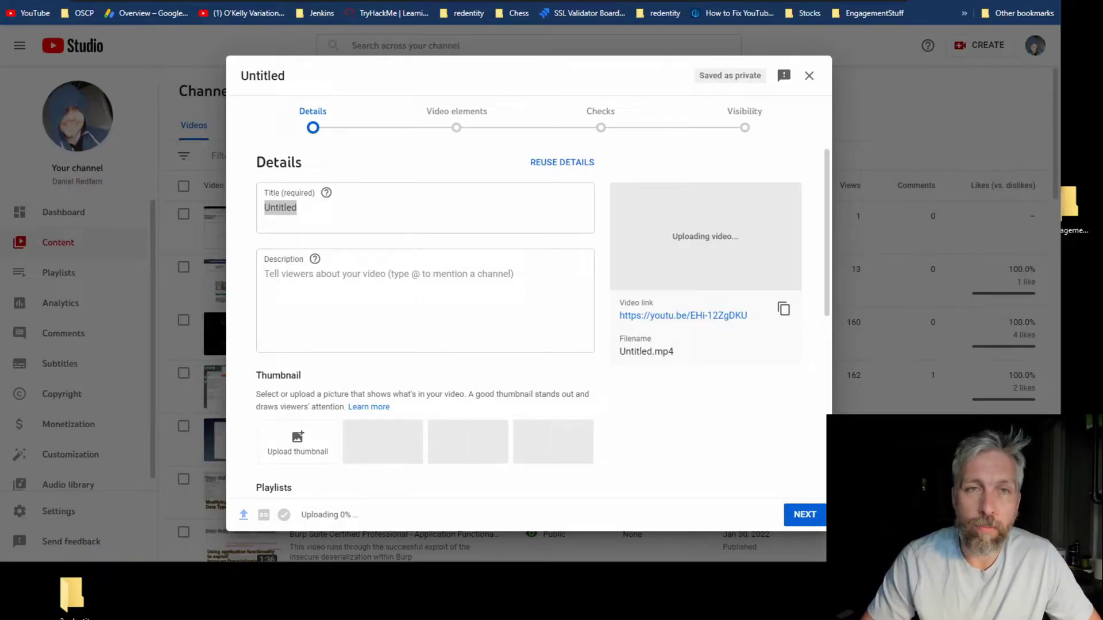
- Save the stuck Untitled upload as a draft and close its upload dialog
key(alt+Tab)
click(808, 76)
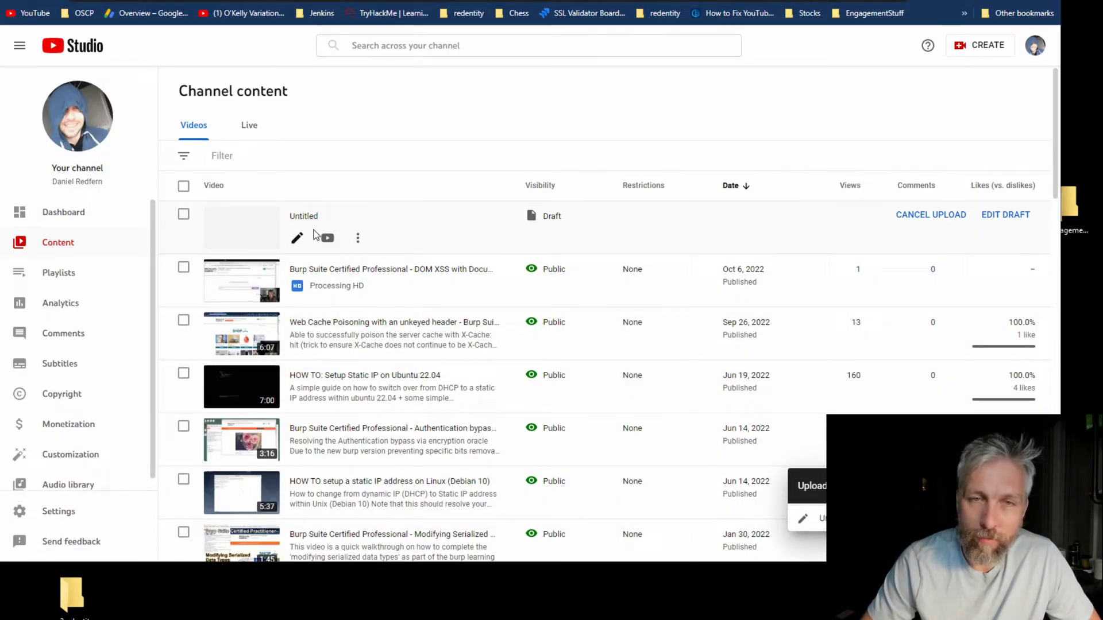
- Cancel the stuck Untitled upload and upload Untitled.mp4 again through Upload videos
click(930, 215)
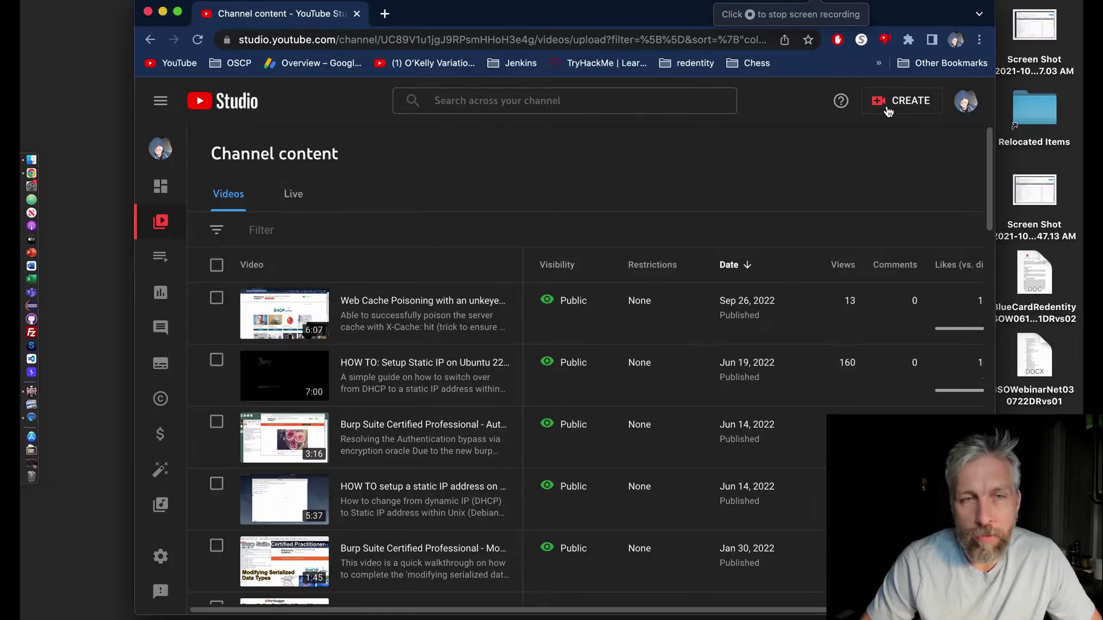
click(890, 109)
click(881, 137)
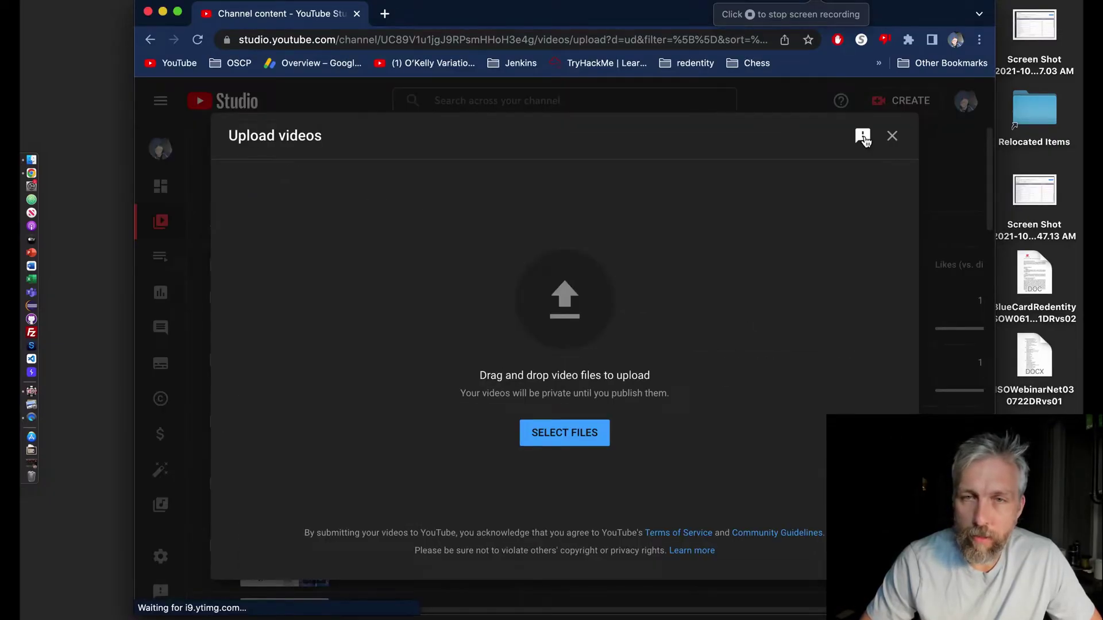
click(40, 164)
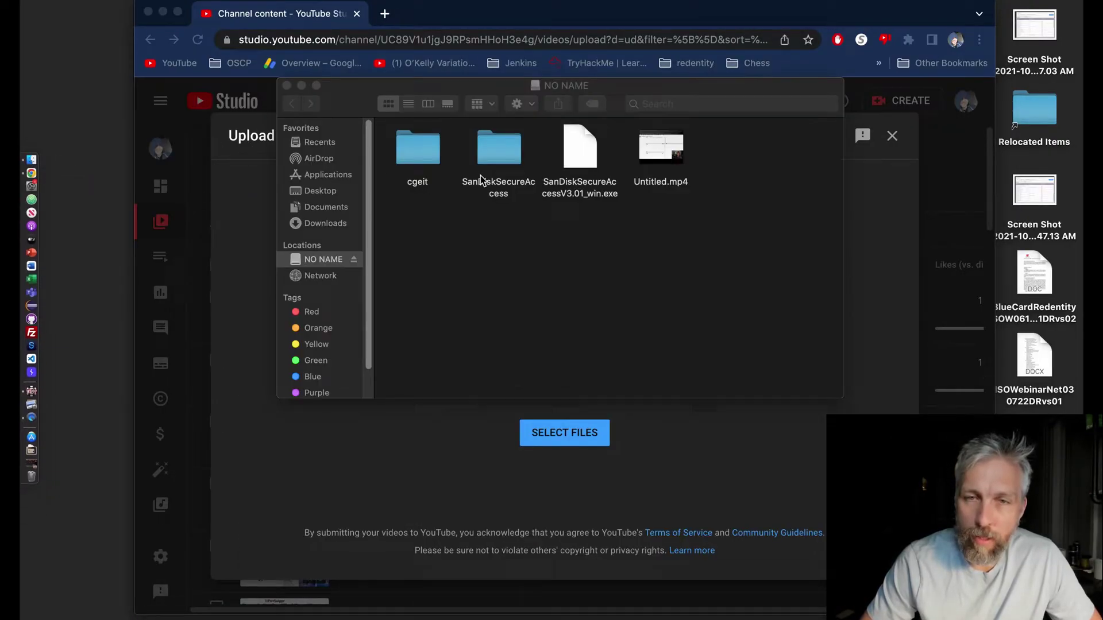
drag(670, 163, 473, 449)
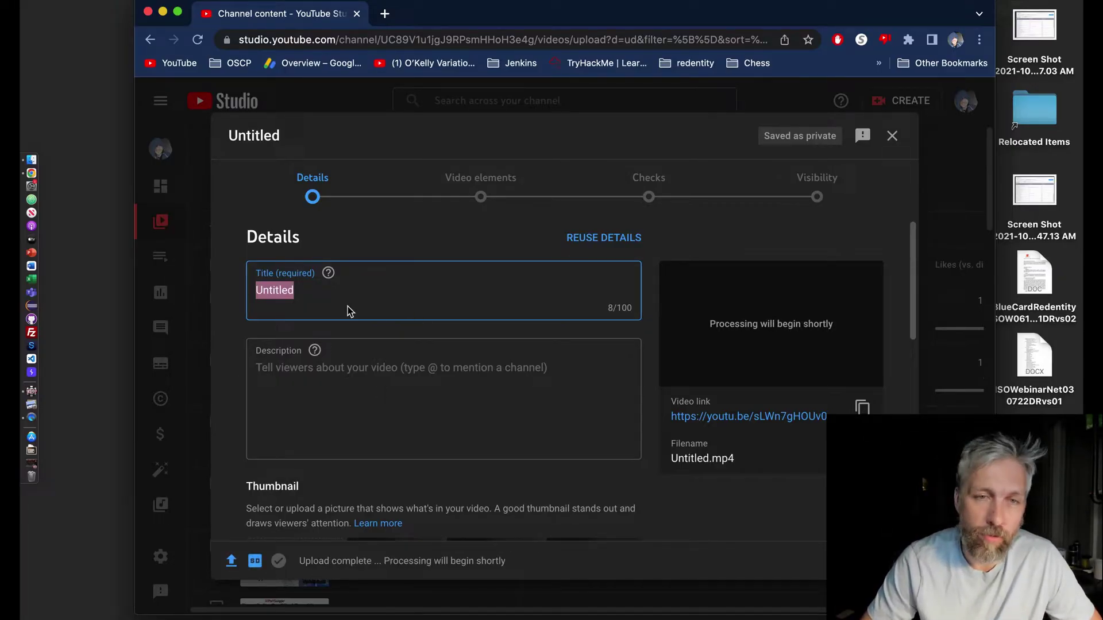
- Retitle the video 'Burp Suite Certified Professional - DOM XSS with Document.write()'
click(327, 291)
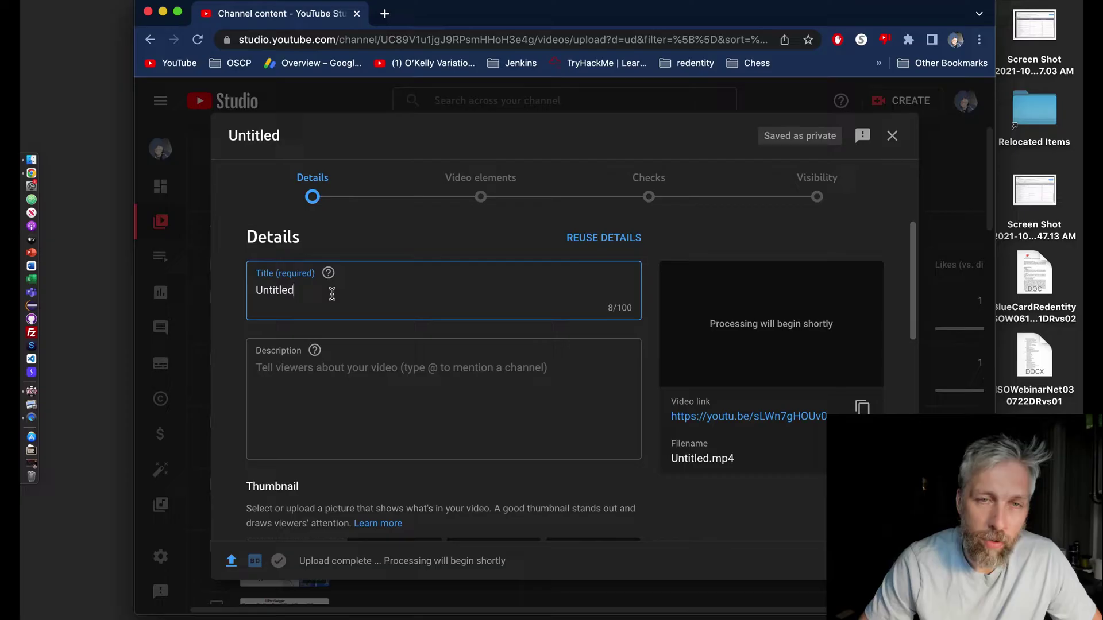
drag(330, 293, 229, 285)
text(B)
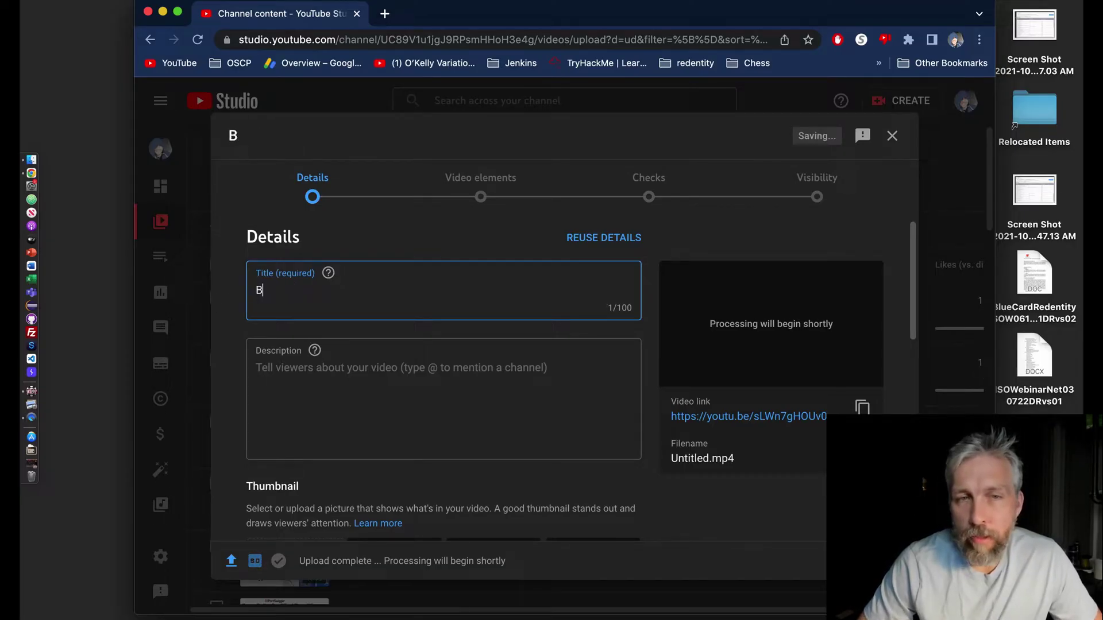
text(urp Suite Pe)
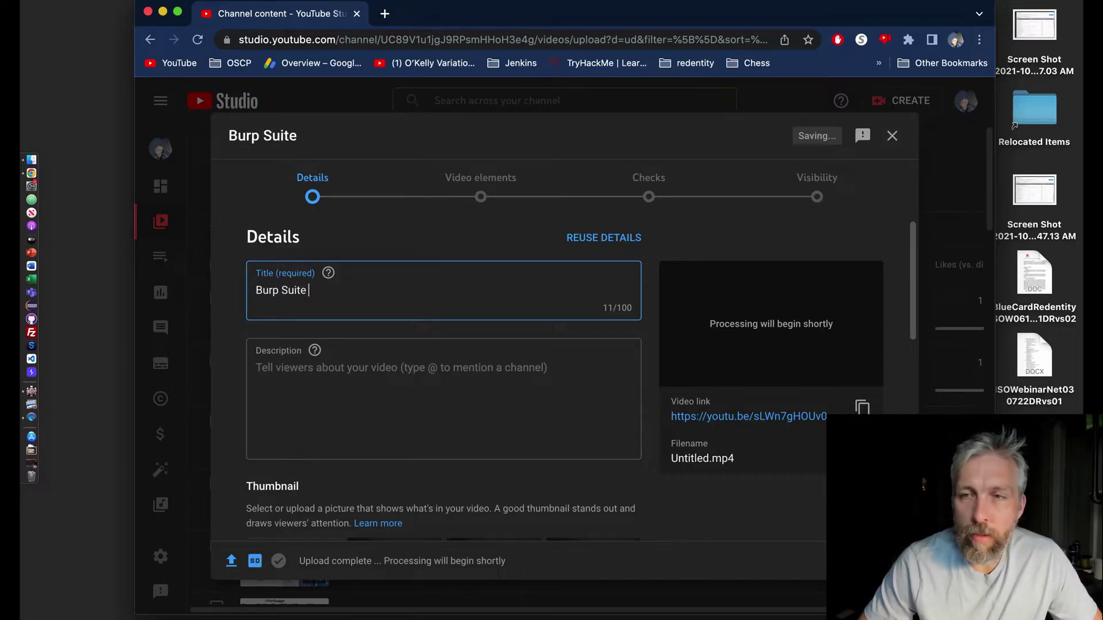
key(BackSpace)
key(BackSpace)
text(Certified Progr)
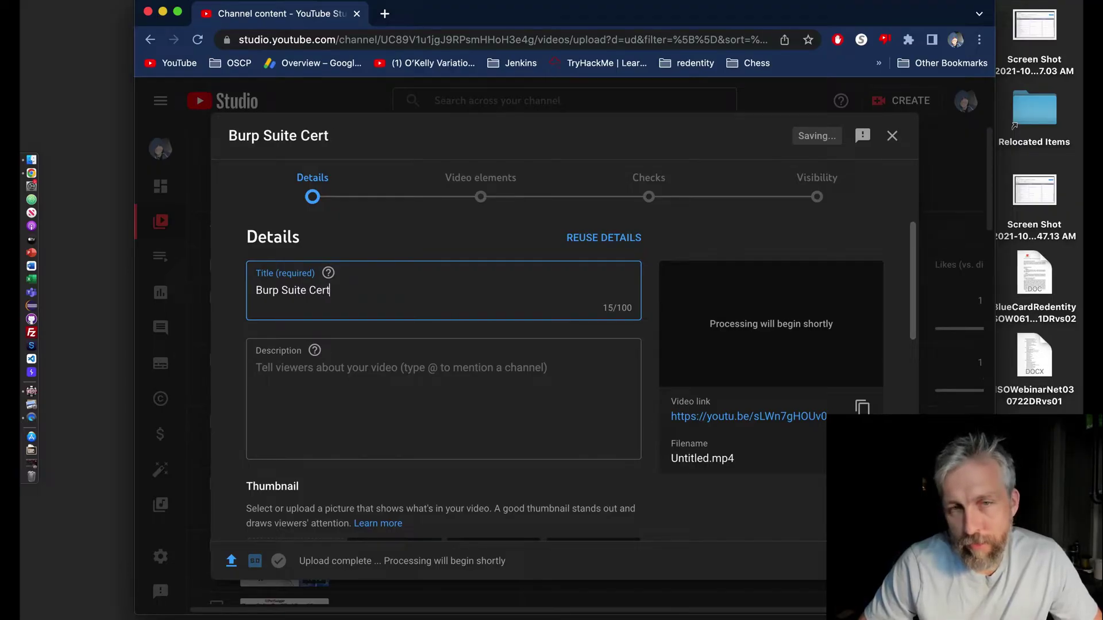
key(BackSpace)
key(BackSpace)
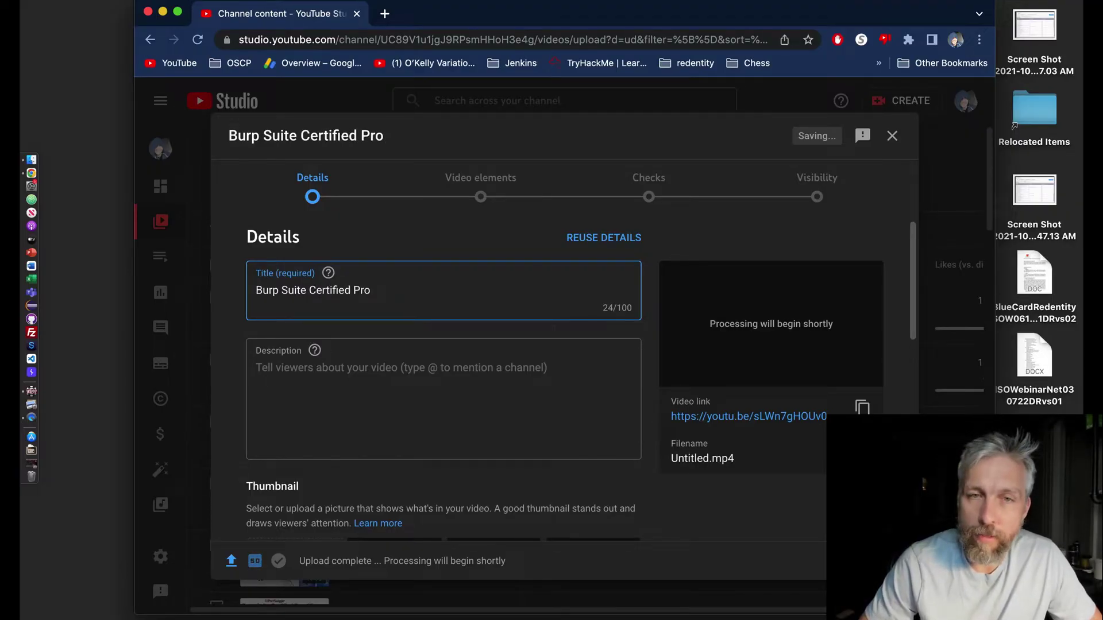
text(fessional - )
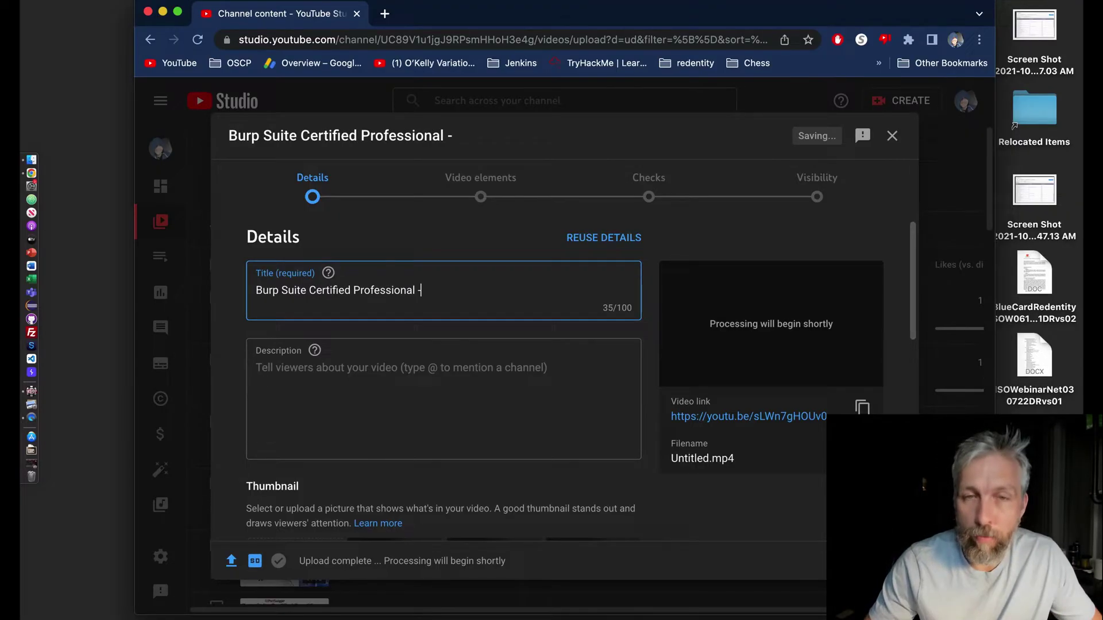
text(DOM )
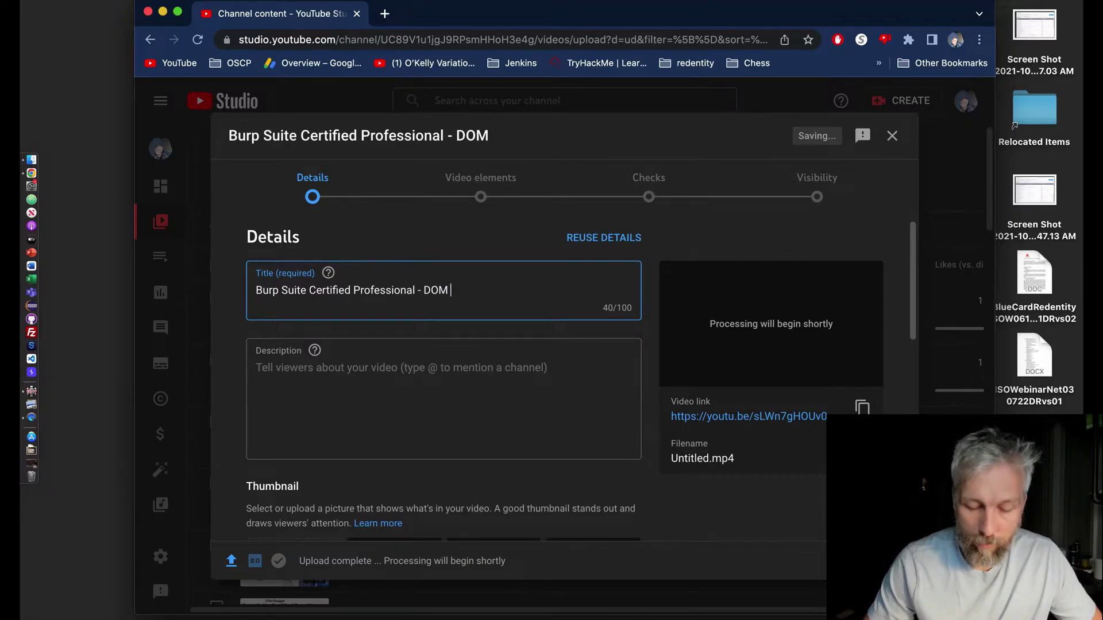
text(XSS )
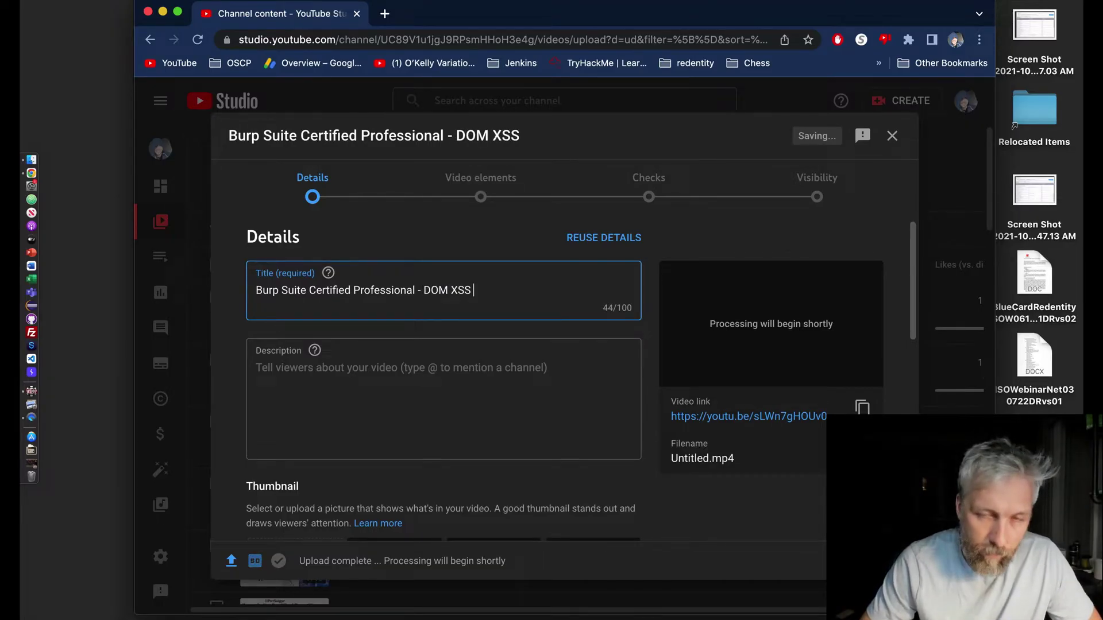
text(with Document.w)
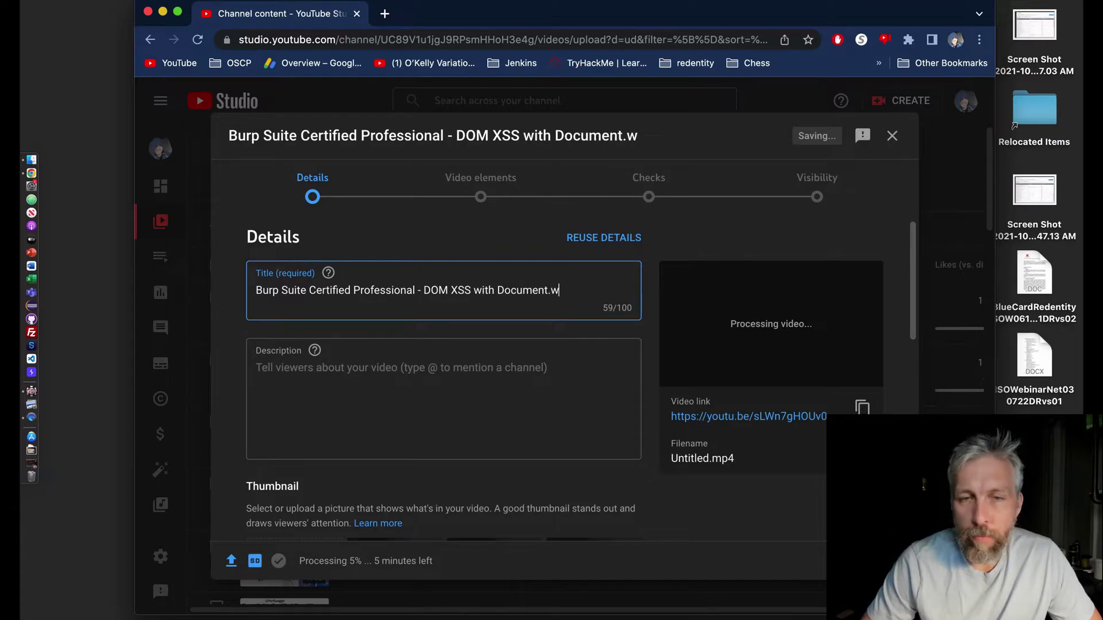
text(rite())
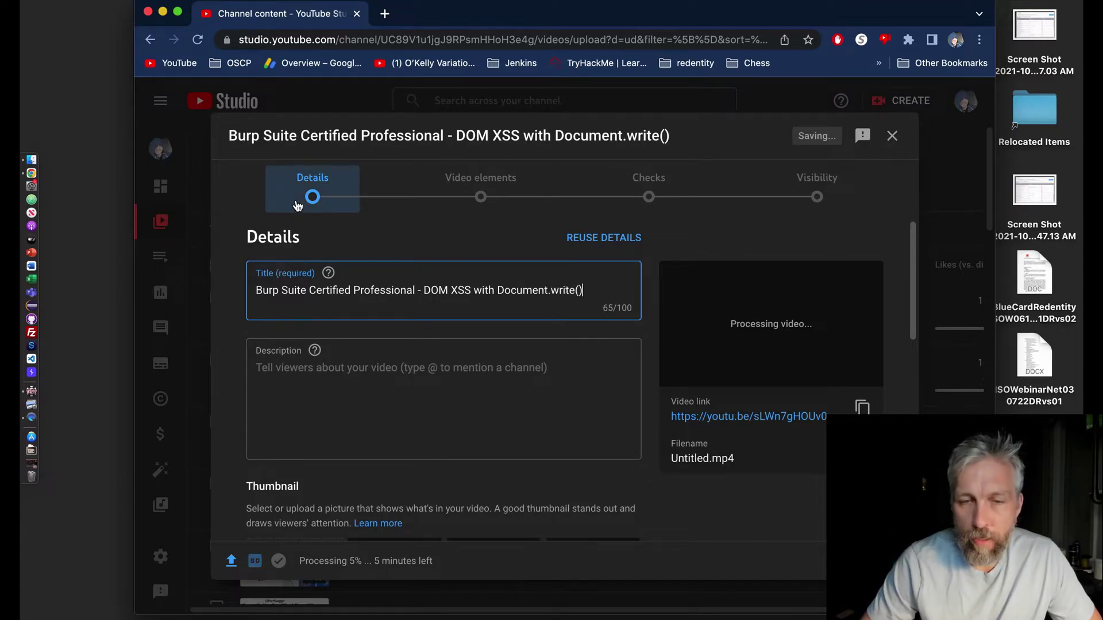
scroll(499, 333, down, 6)
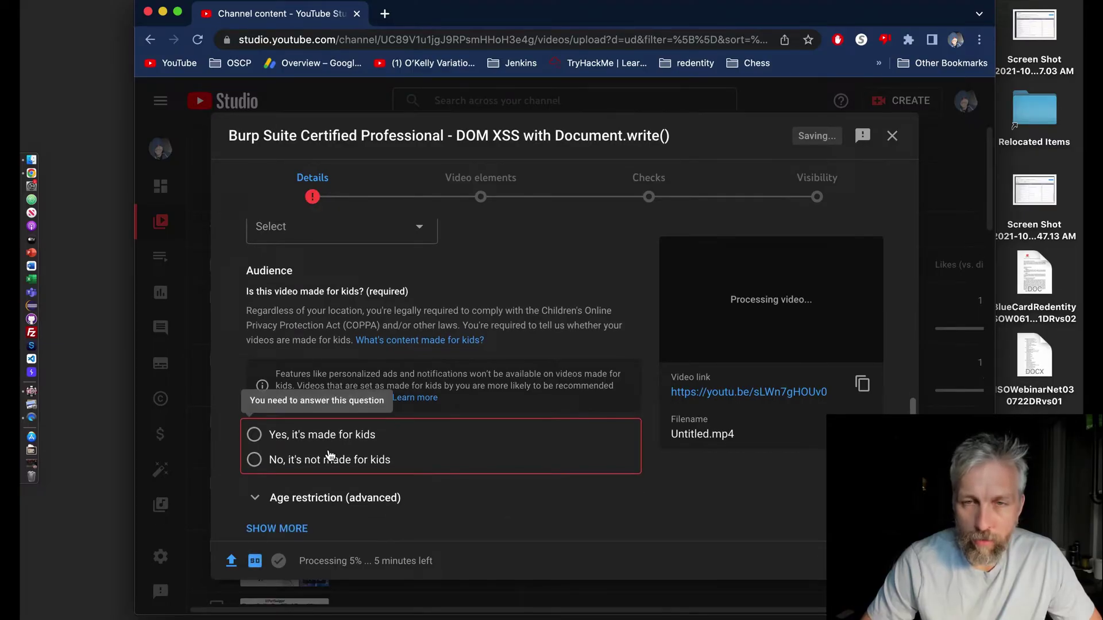
- Mark the video not made for kids, save it as Public, and dismiss the processing notice
click(334, 463)
click(884, 561)
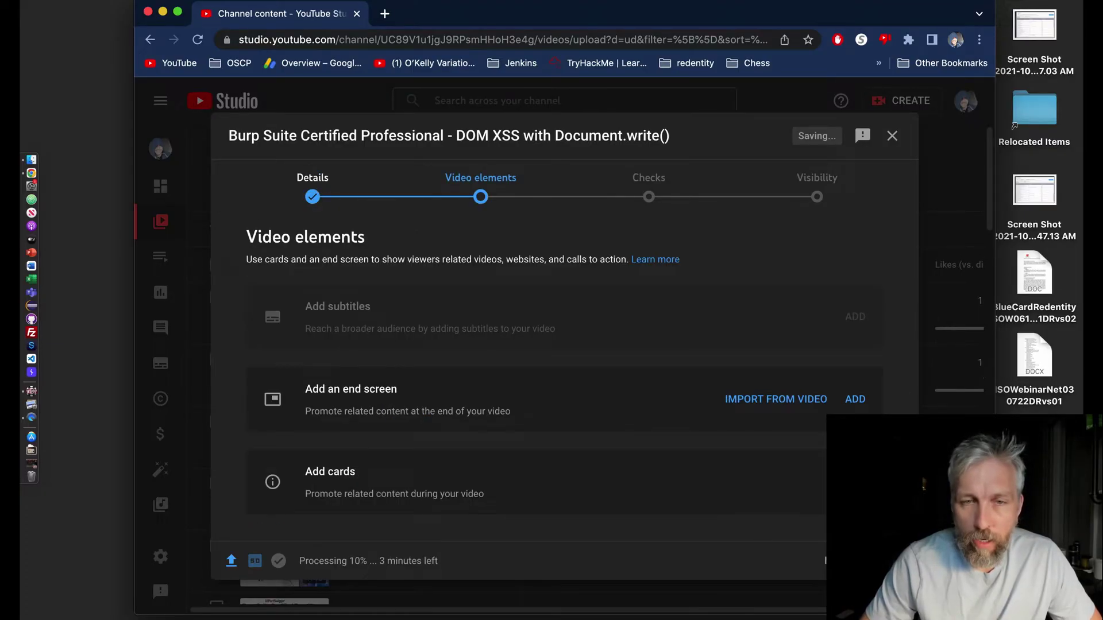
click(884, 561)
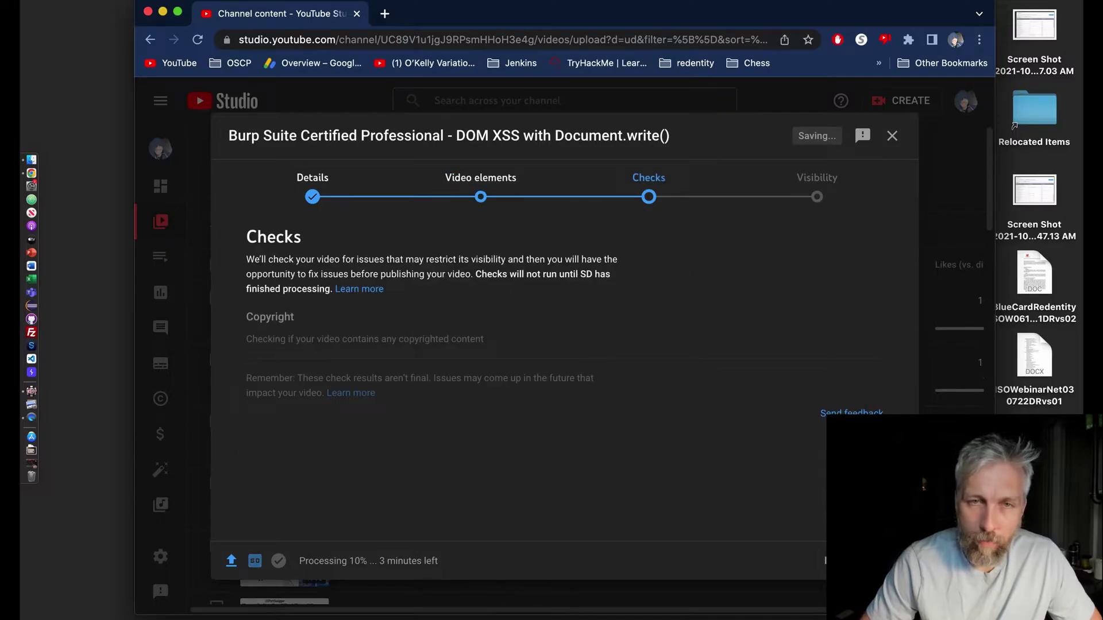
click(885, 561)
click(885, 560)
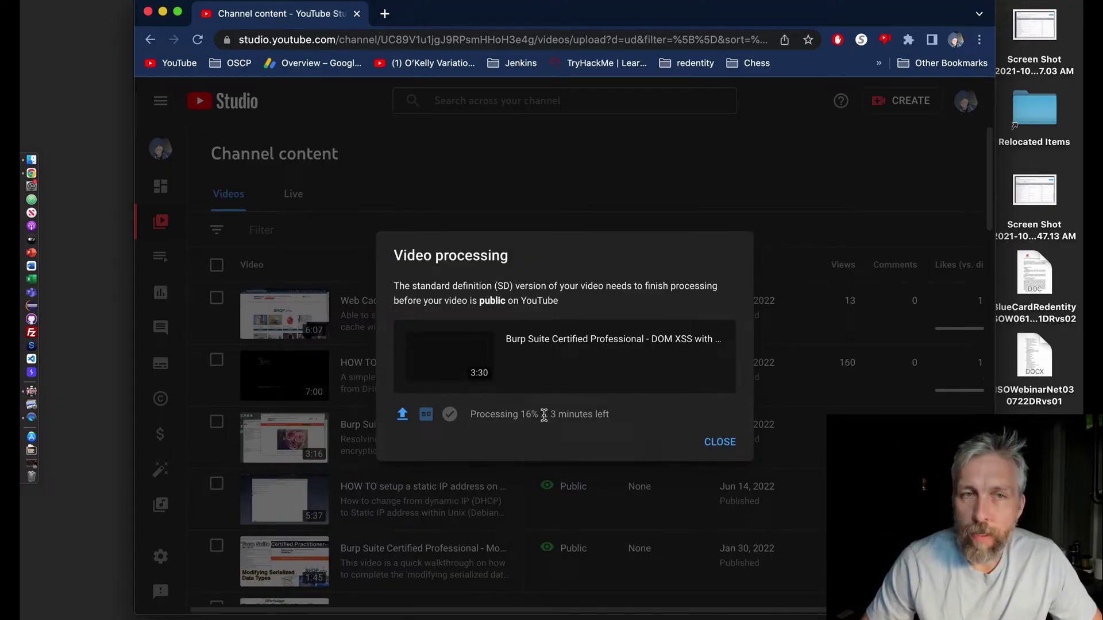
click(717, 443)
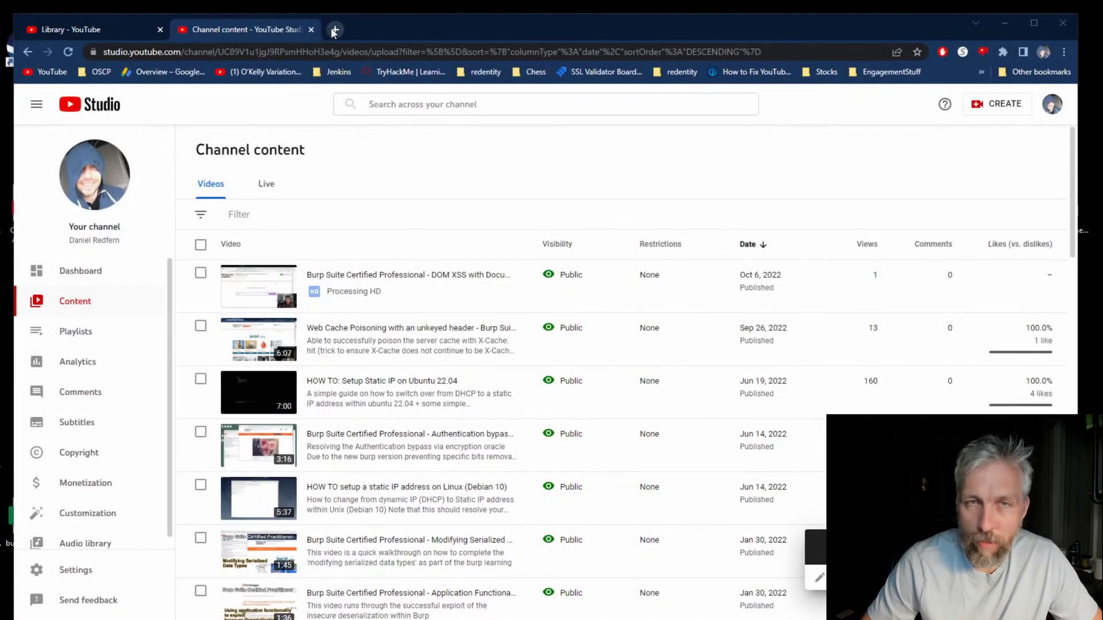
- Search Google for 'speed test' in a new tab and run the internet speed test
key(ctrl+t)
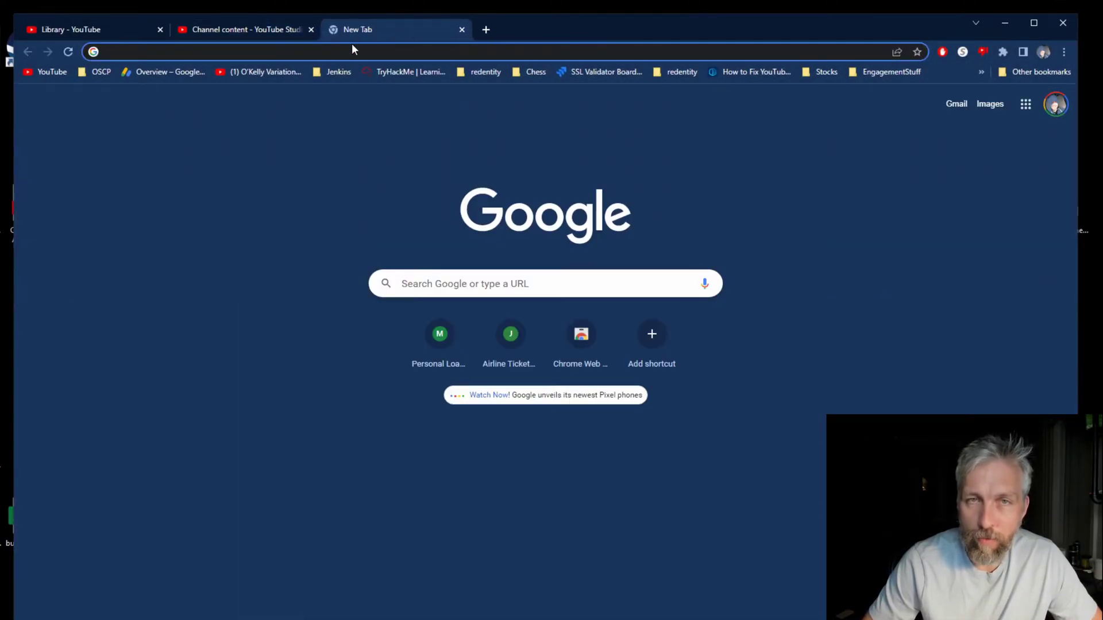
text(s)
key(BackSpace)
text(ss)
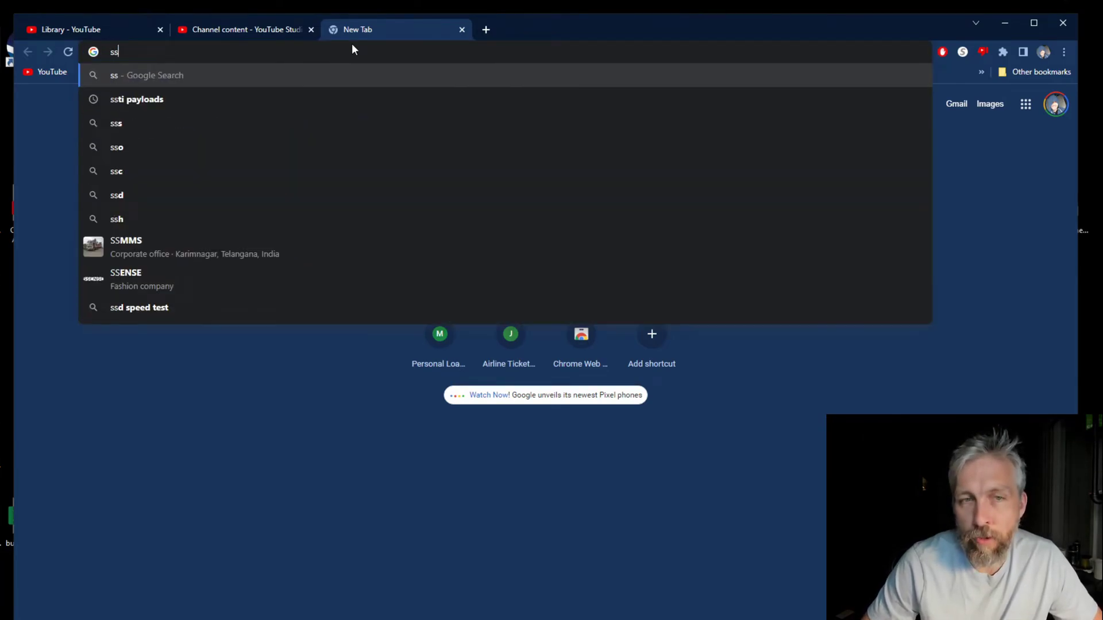
key(BackSpace)
text(pe)
key(Return)
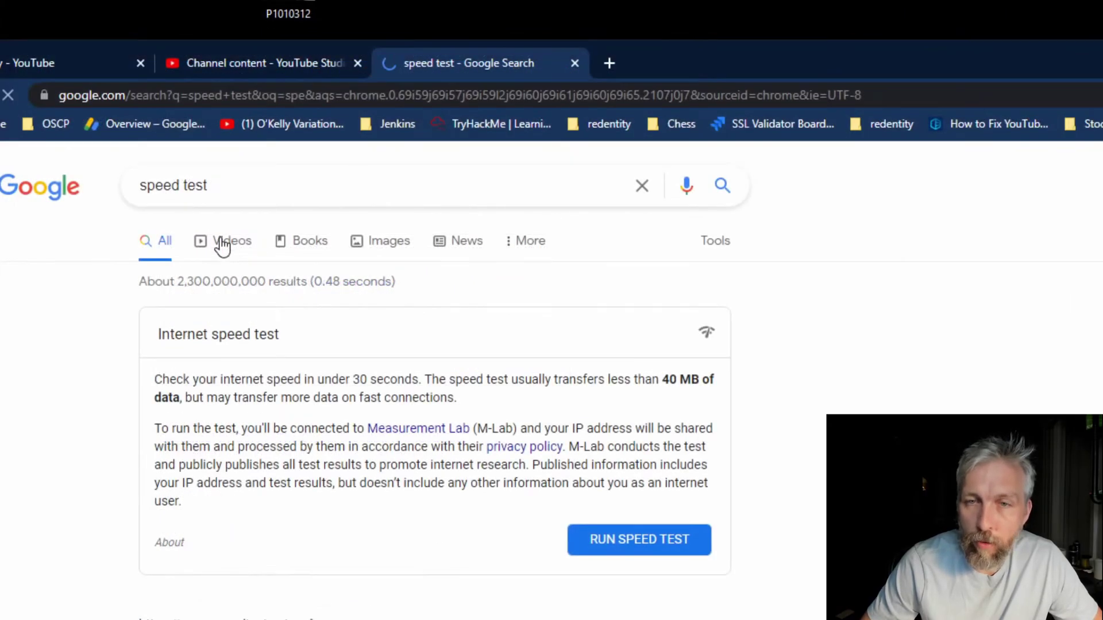
click(626, 546)
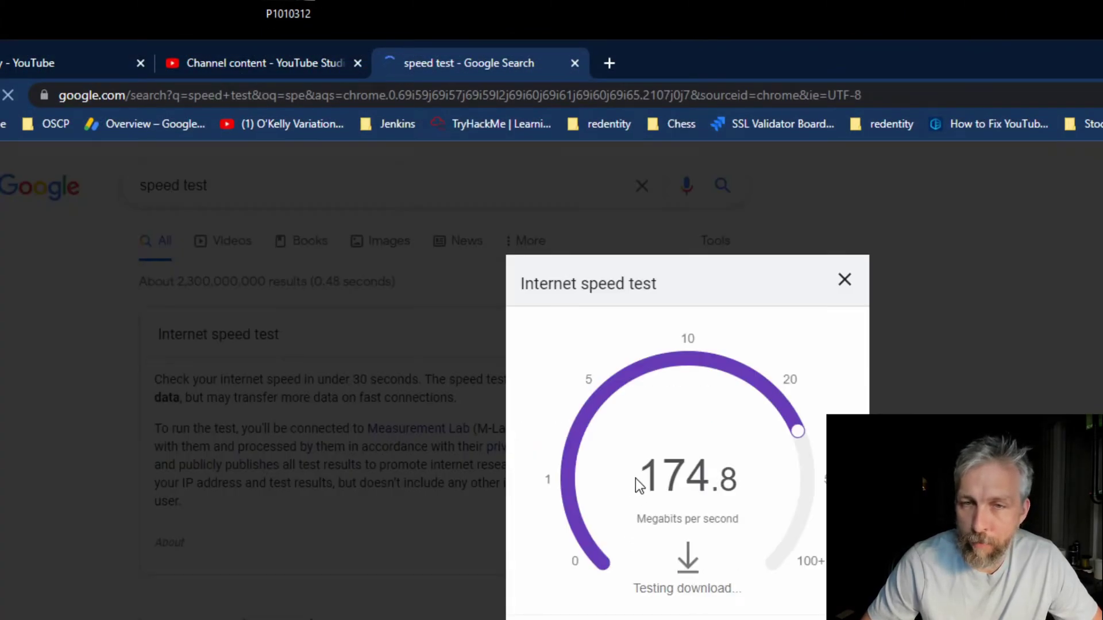
scroll(646, 484, down, 1)
scroll(649, 484, down, 1)
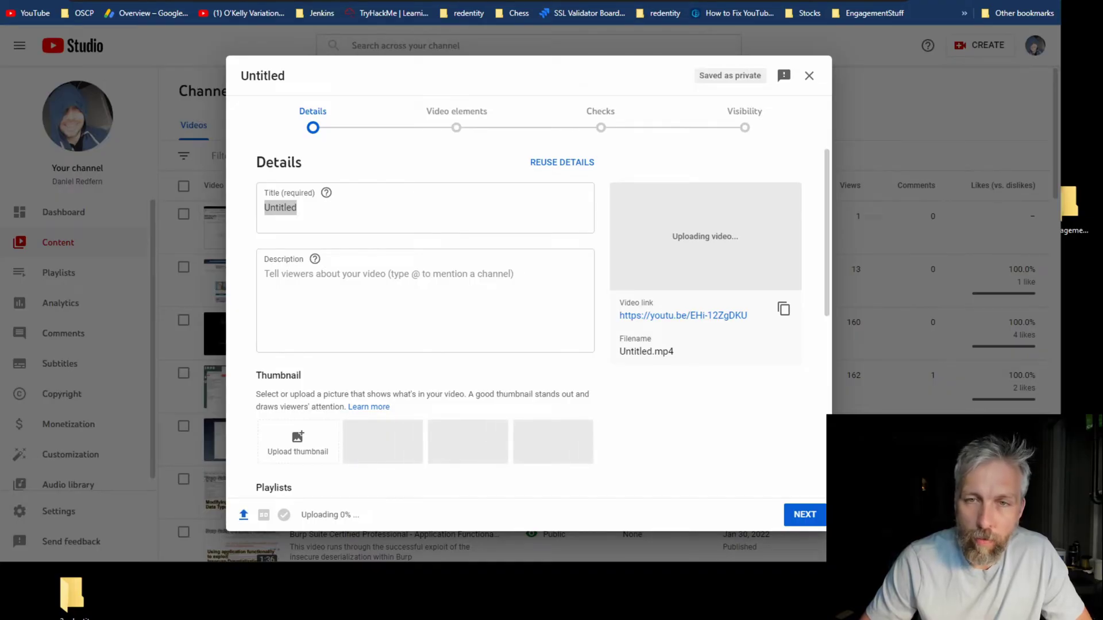
- Close the stuck upload's details in YouTube Studio and confirm cancelling the Untitled upload
key(alt+Tab)
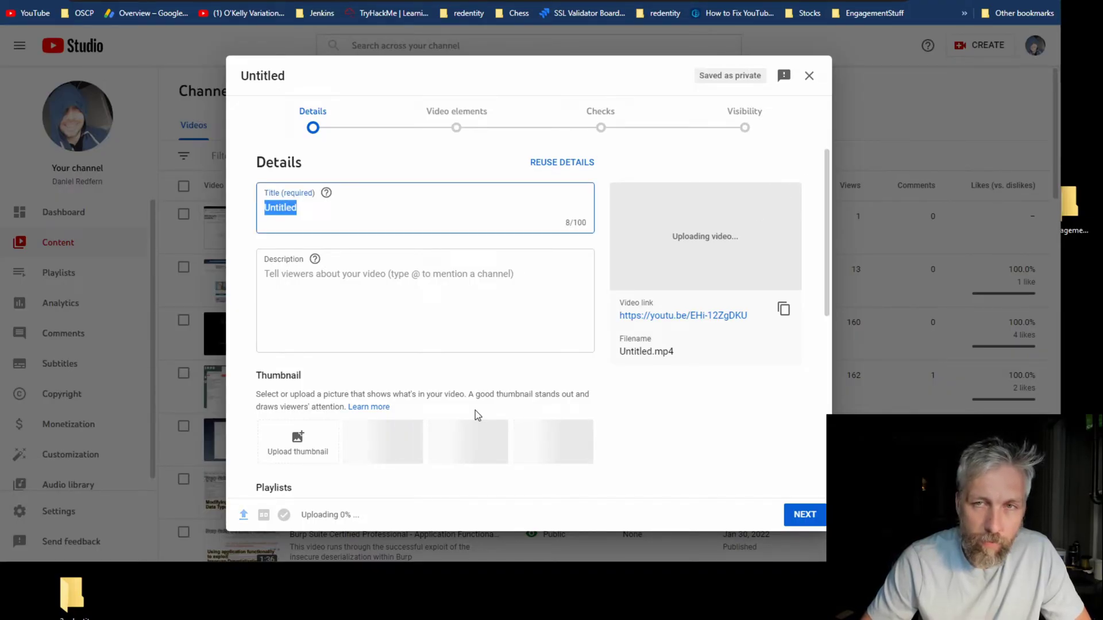
click(809, 76)
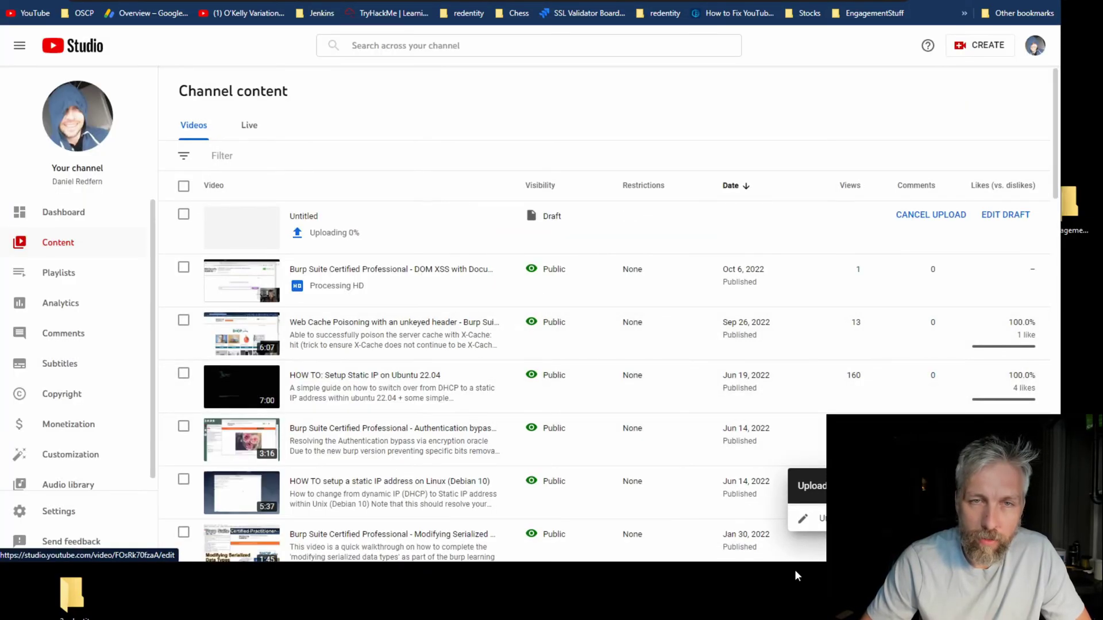
click(910, 220)
click(595, 337)
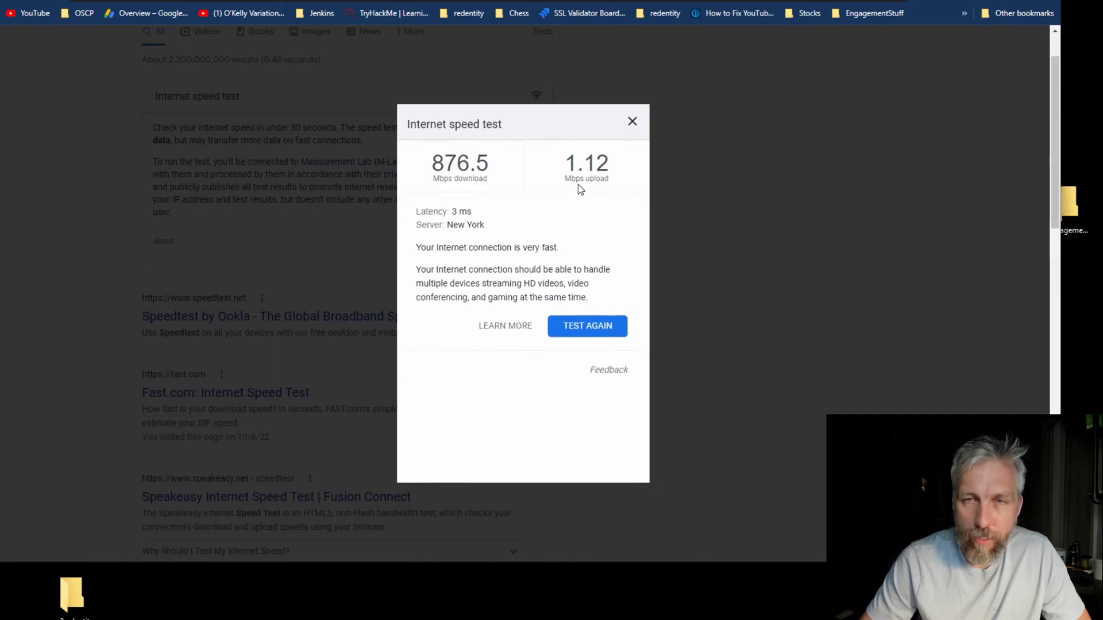
- Highlight the slow 1.12 Mbps upload result and bring up the Windows Start menu
drag(563, 161, 619, 167)
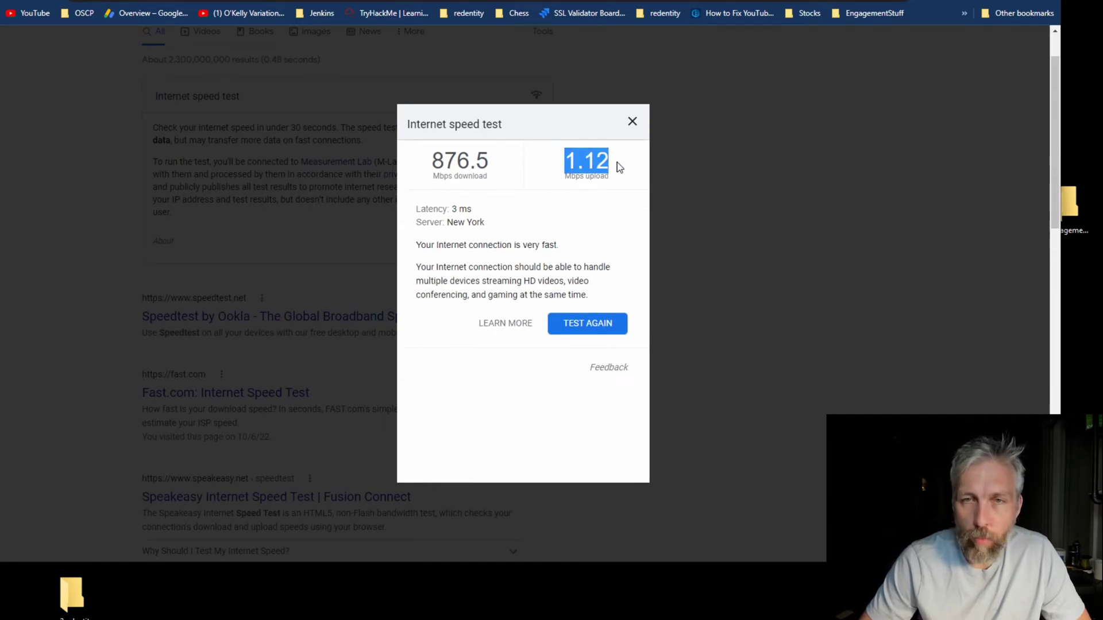
click(577, 184)
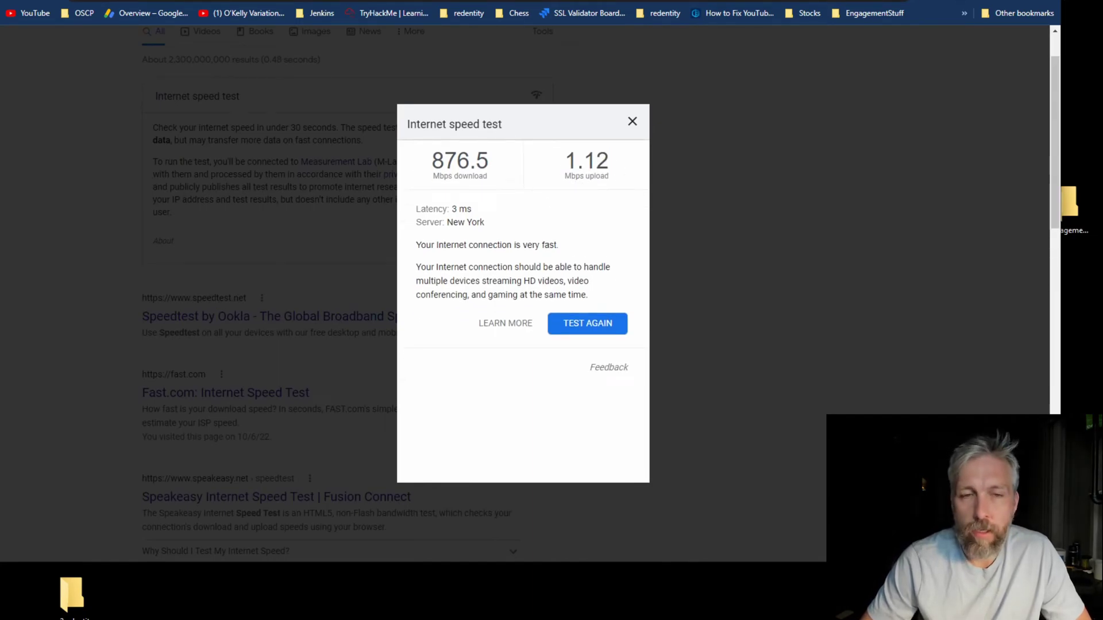
key(super)
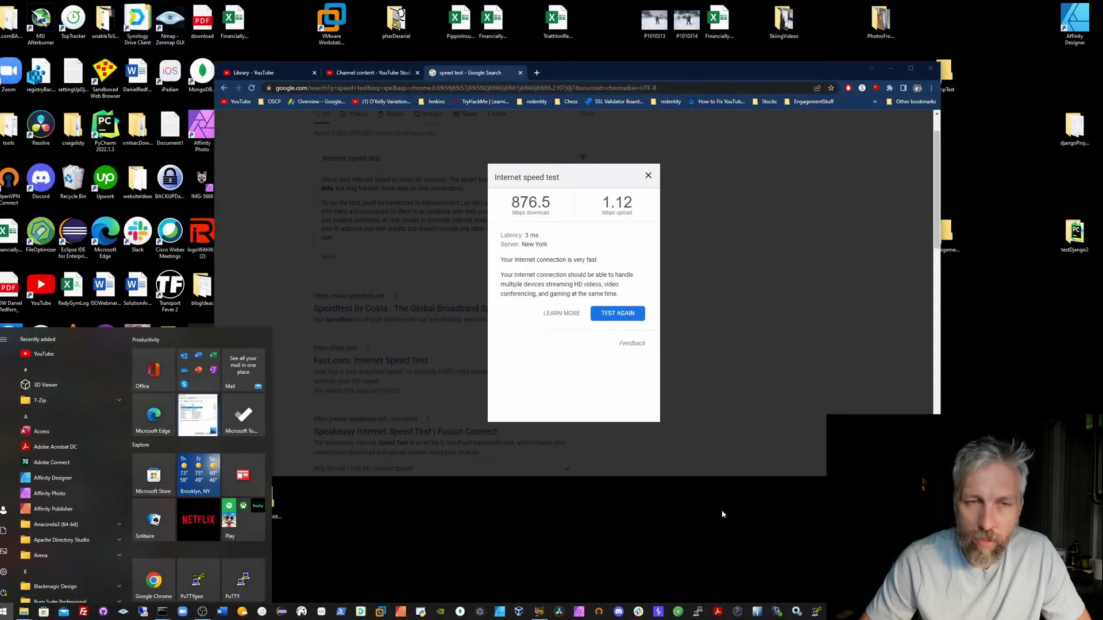
- Open the Intel I211 adapter properties for Ethernet 2 via Control Panel's Network and Sharing Center
text(control)
key(Return)
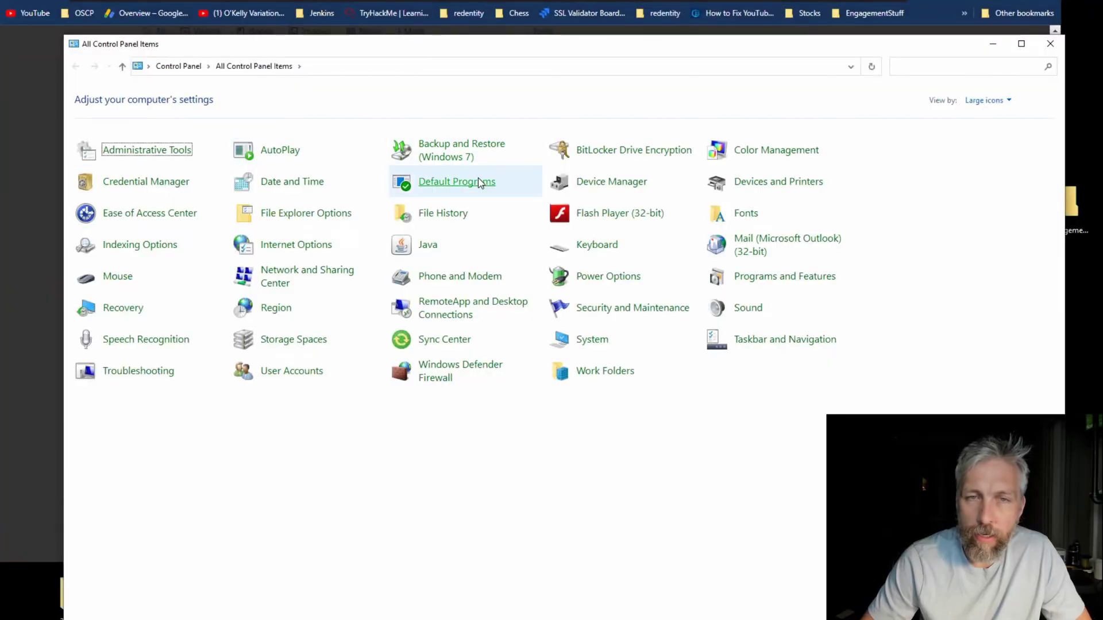
click(309, 275)
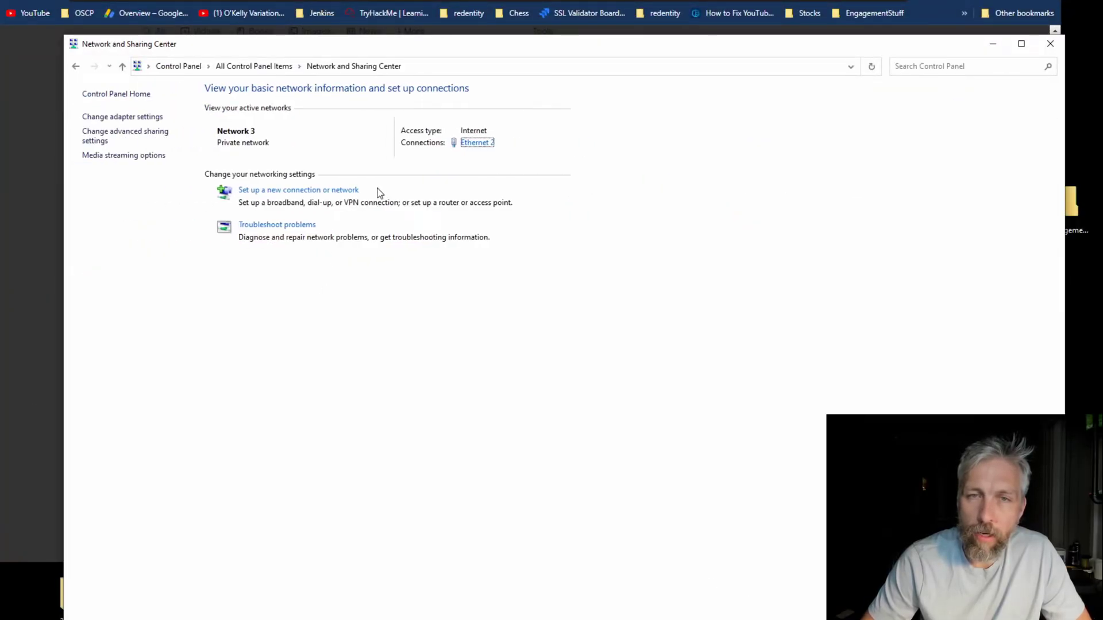
click(476, 144)
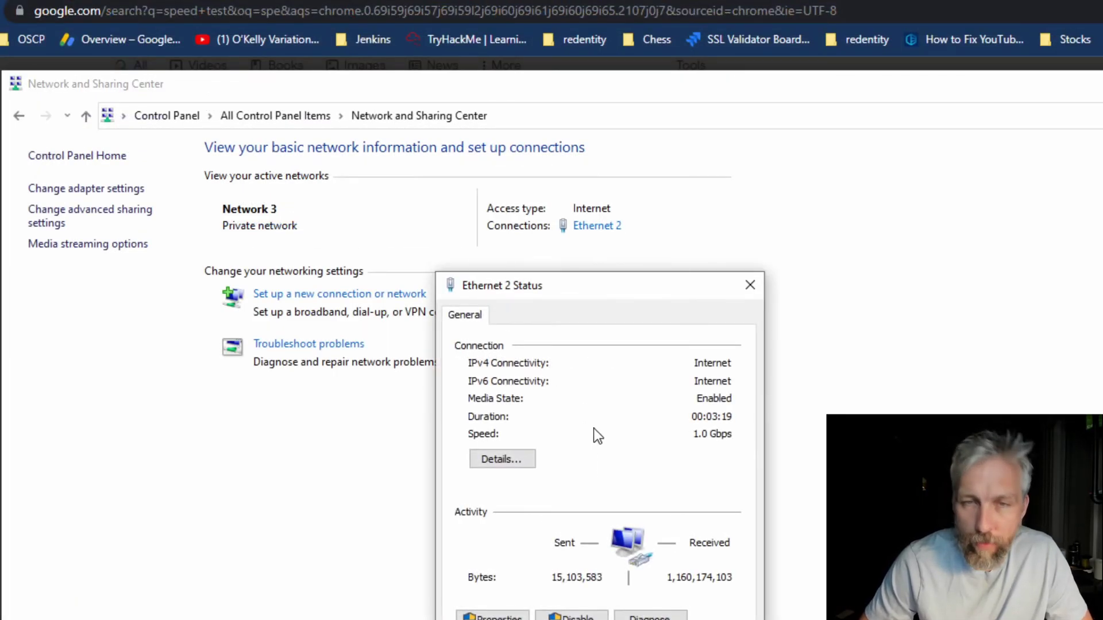
drag(570, 289, 557, 142)
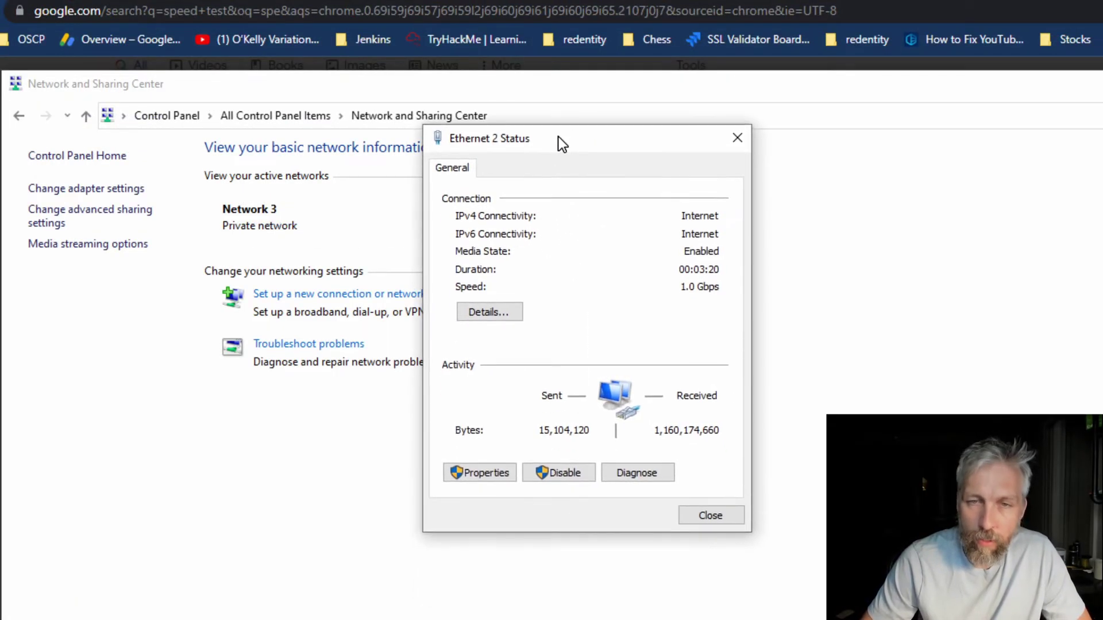
click(471, 474)
click(701, 269)
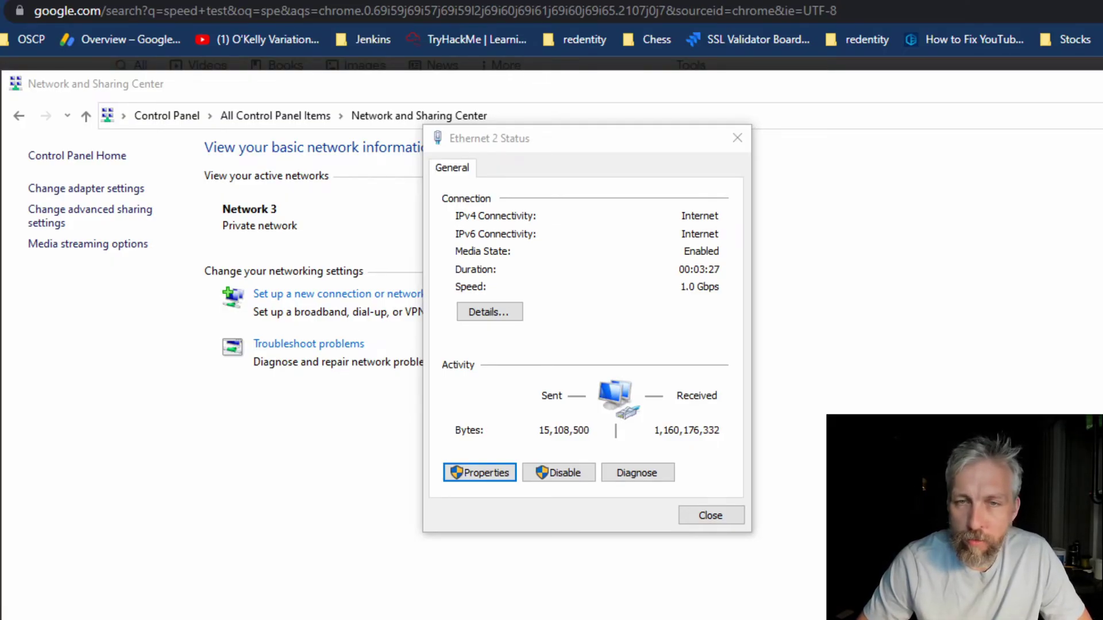
key(Return)
drag(279, 236, 608, 134)
- Set TCP Checksum Offload (IPv6) to Disabled on the adapter's Advanced tab and apply it
click(553, 157)
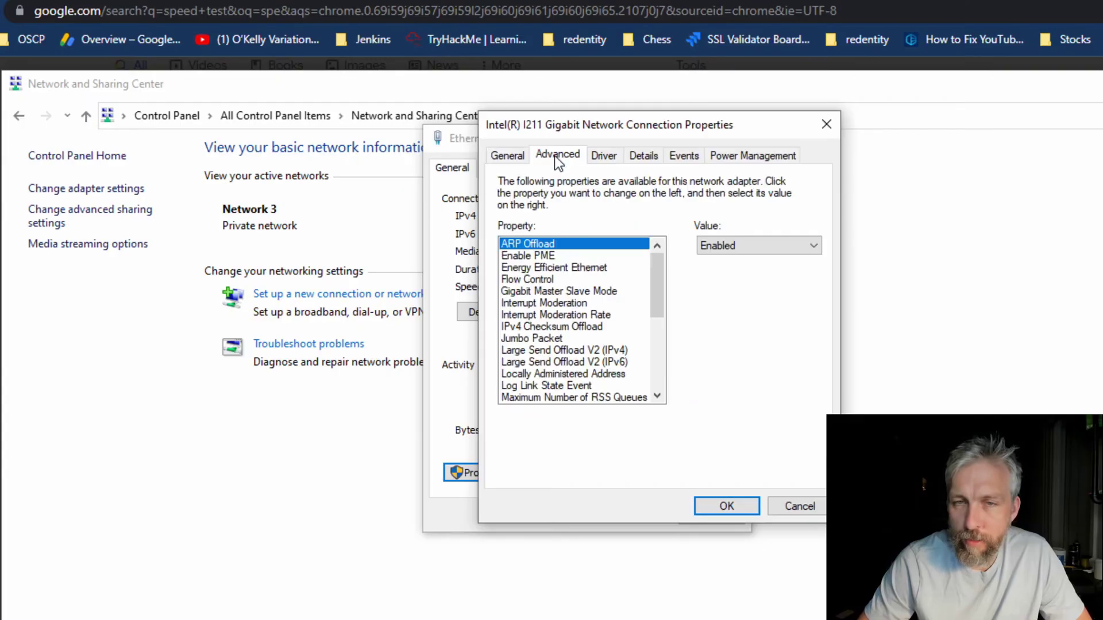
scroll(566, 313, down, 4)
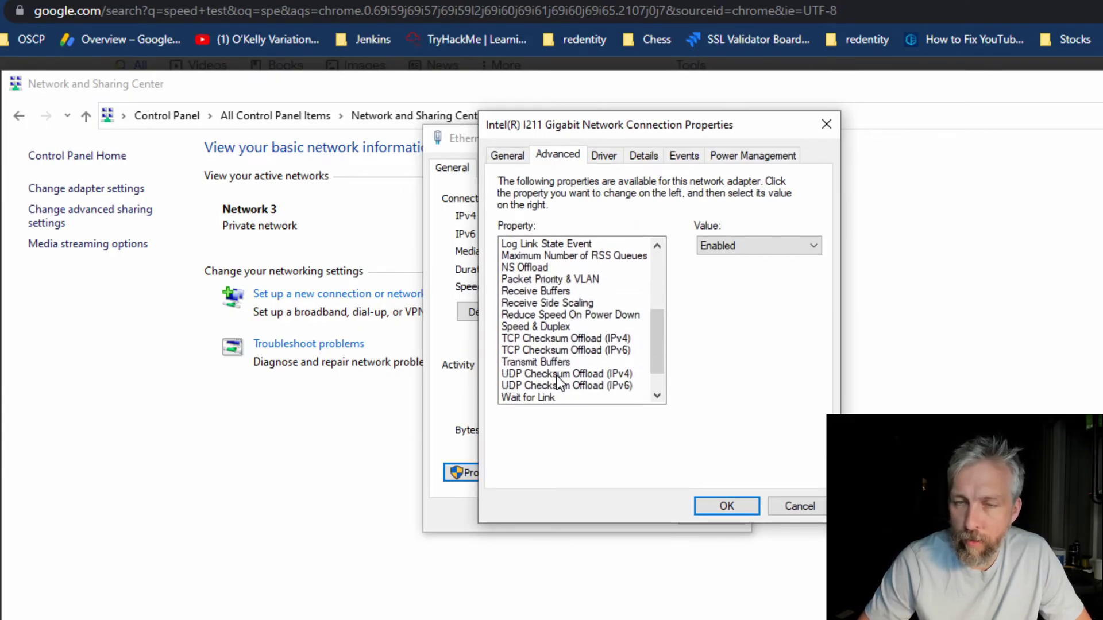
click(556, 348)
click(771, 244)
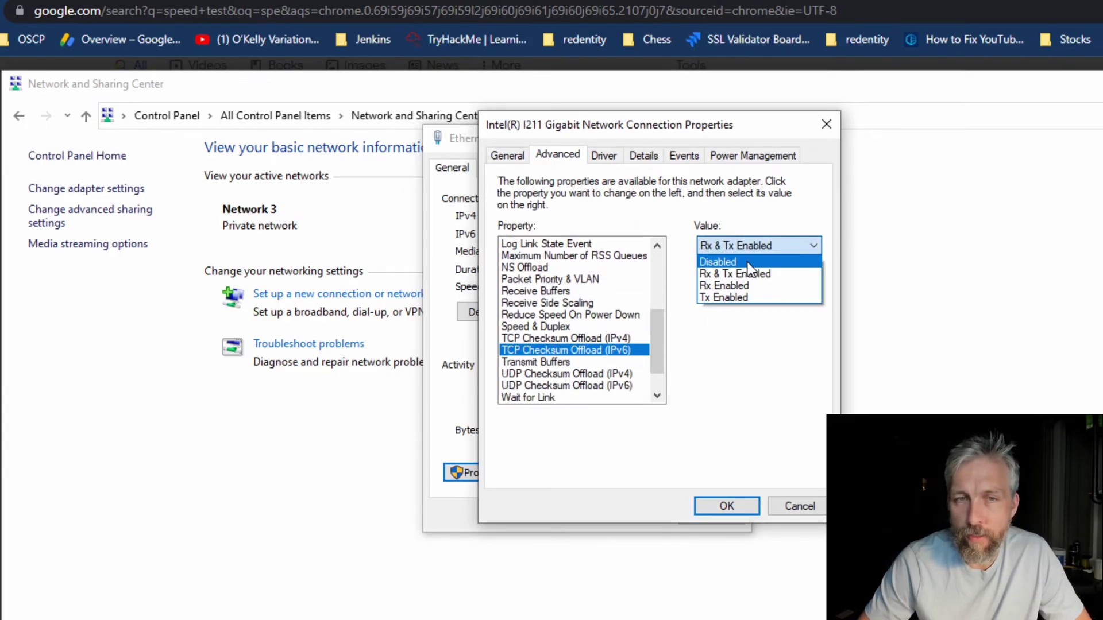
click(747, 263)
click(726, 505)
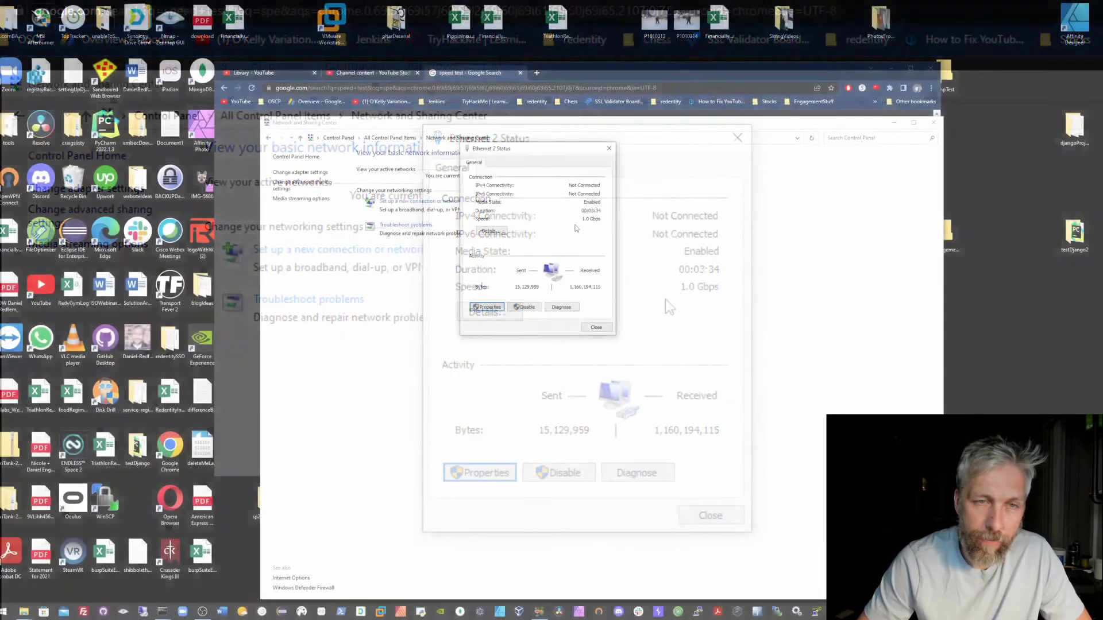
- Open Command Prompt and run ipconfig /release to drop the IP address
key(super)
text(c)
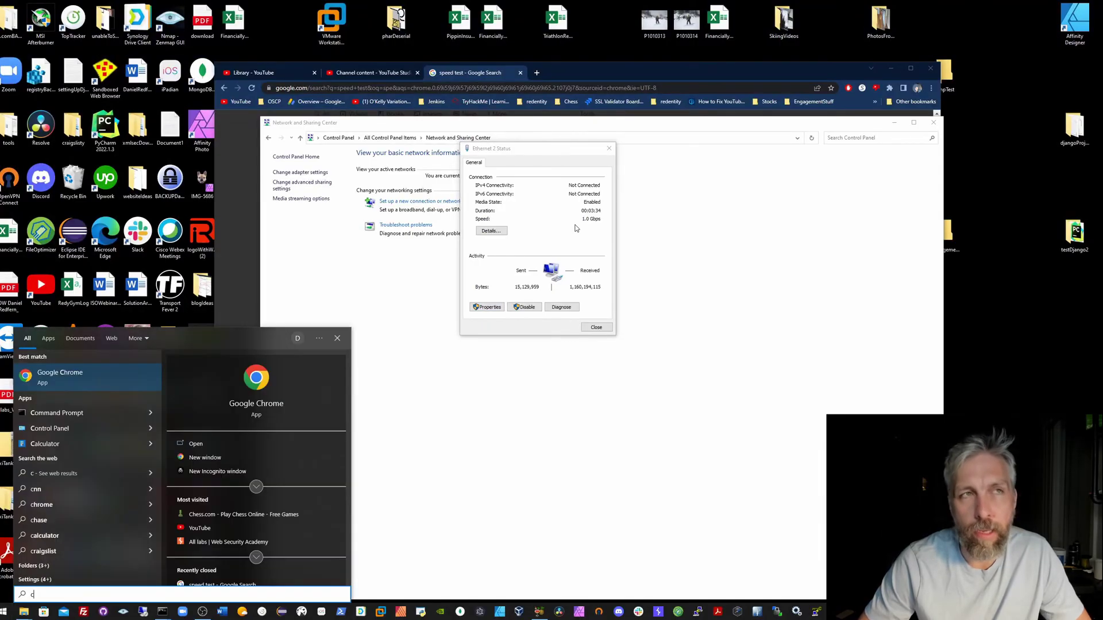
text(md)
key(Return)
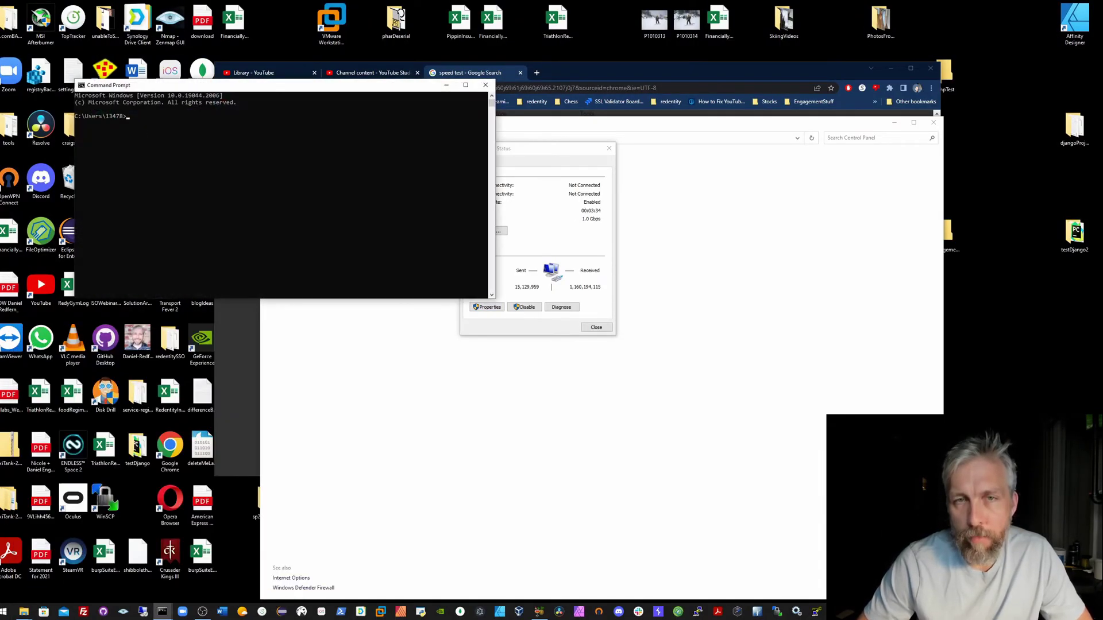
drag(244, 85, 559, 133)
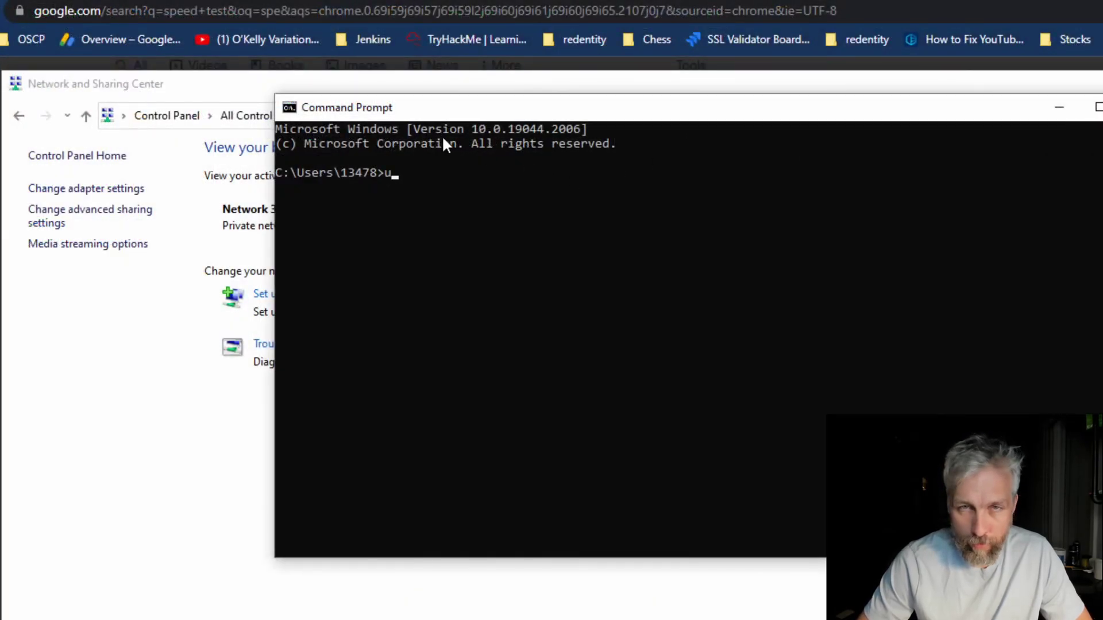
text(ipconfgi)
key(BackSpace)
key(BackSpace)
key(BackSpace)
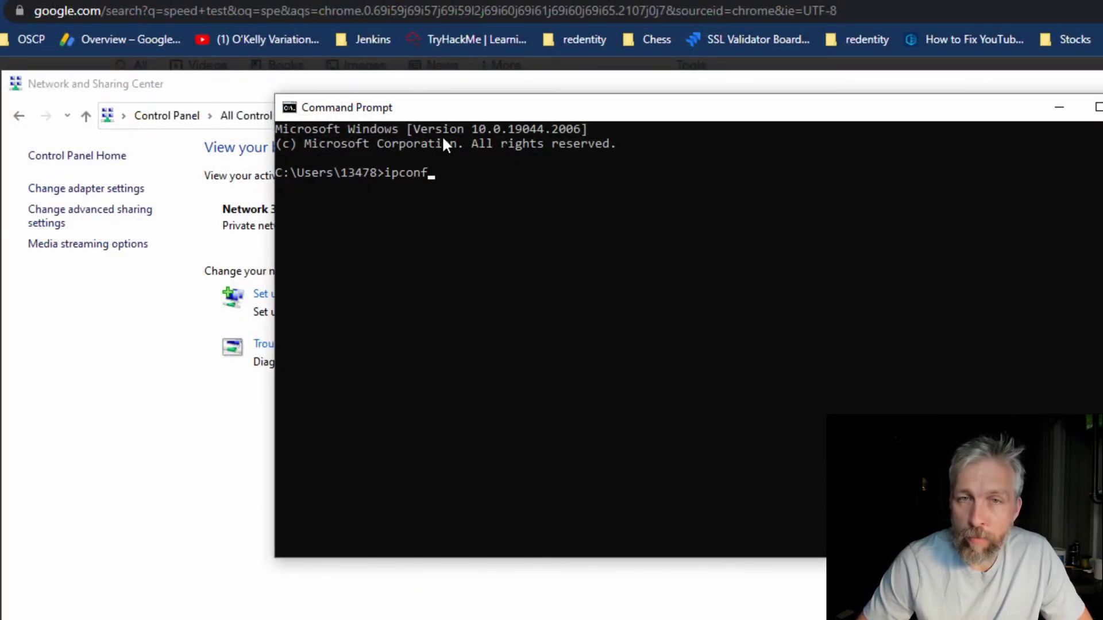
text(fig /a)
key(BackSpace)
text(release)
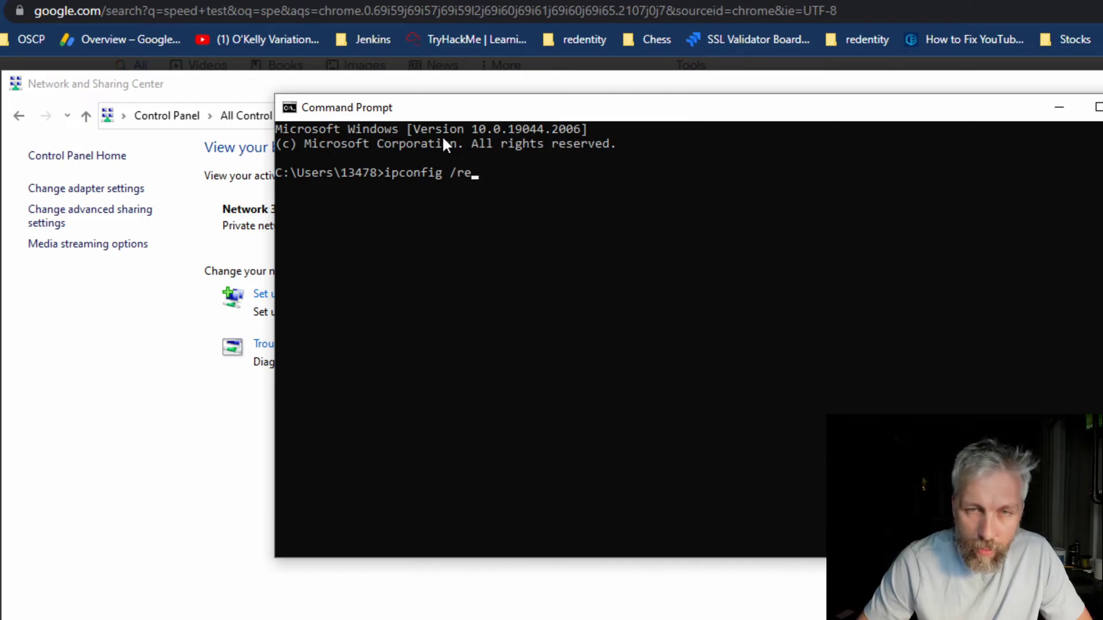
key(Return)
- Run ipconfig /renew to obtain a fresh IP address
key(Up)
key(BackSpace)
key(BackSpace)
key(BackSpace)
key(BackSpace)
key(BackSpace)
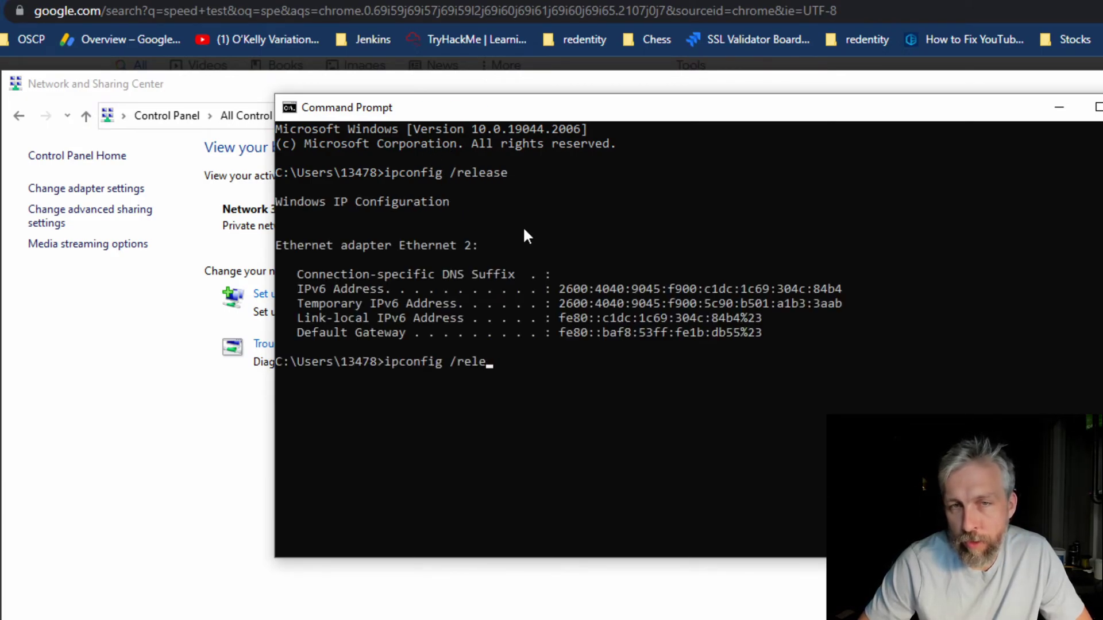
text(new)
key(Return)
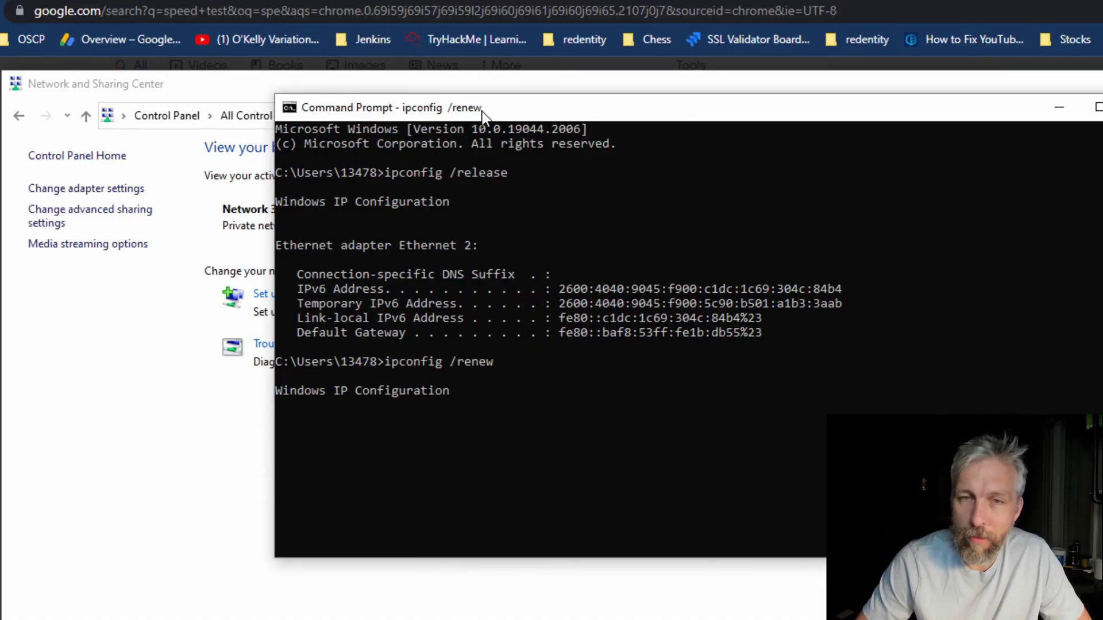
- Rerun the Google internet speed test after renewing the IP address
drag(482, 112, 452, 64)
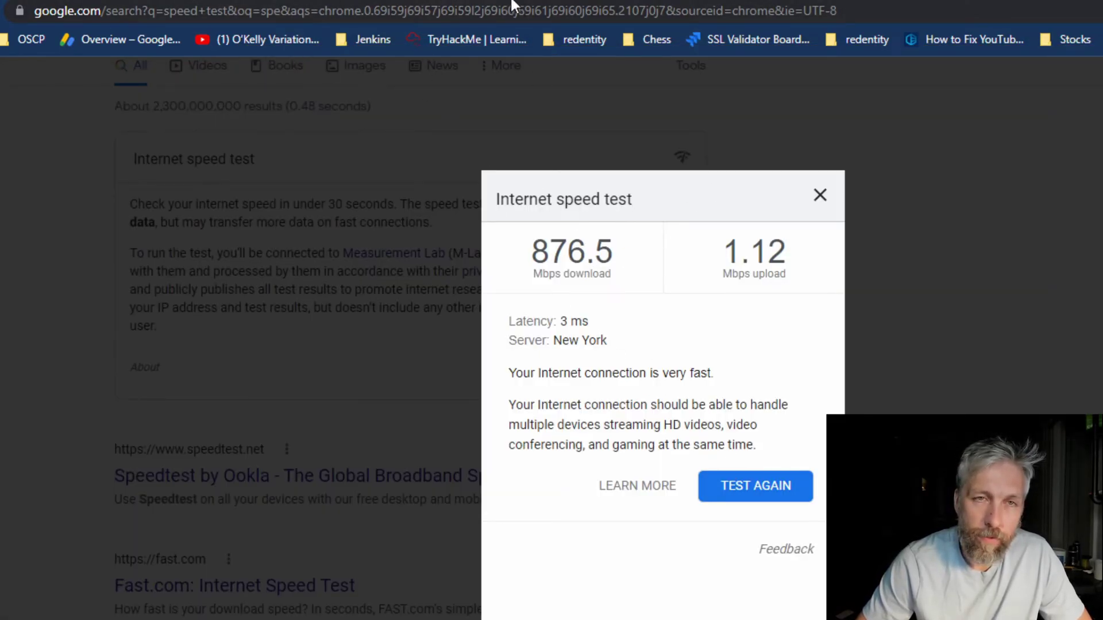
click(292, 6)
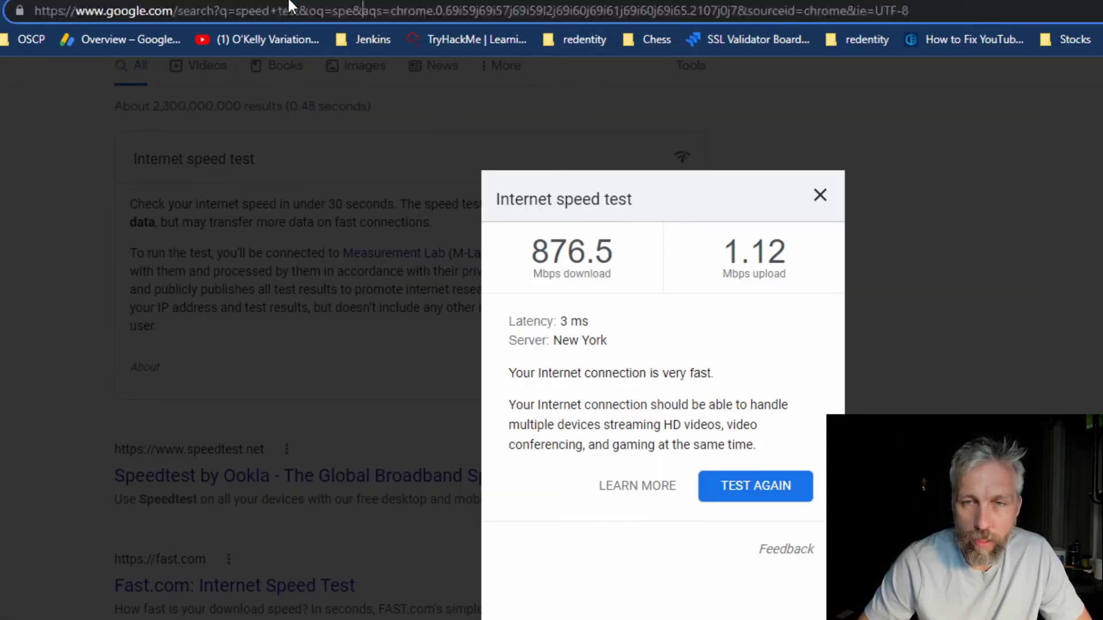
click(272, 255)
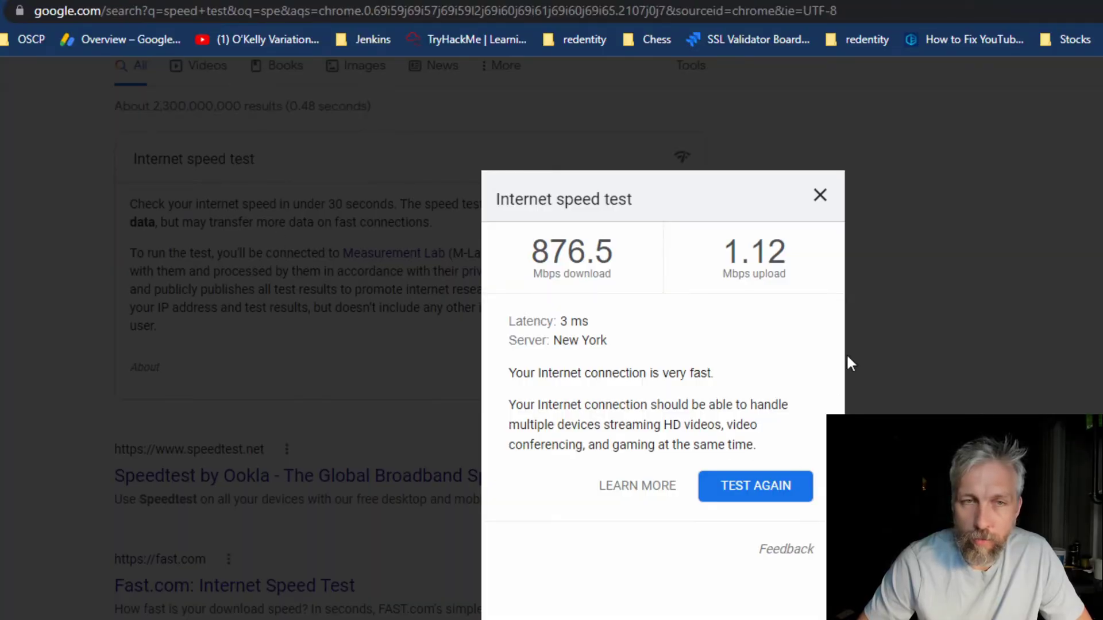
click(755, 497)
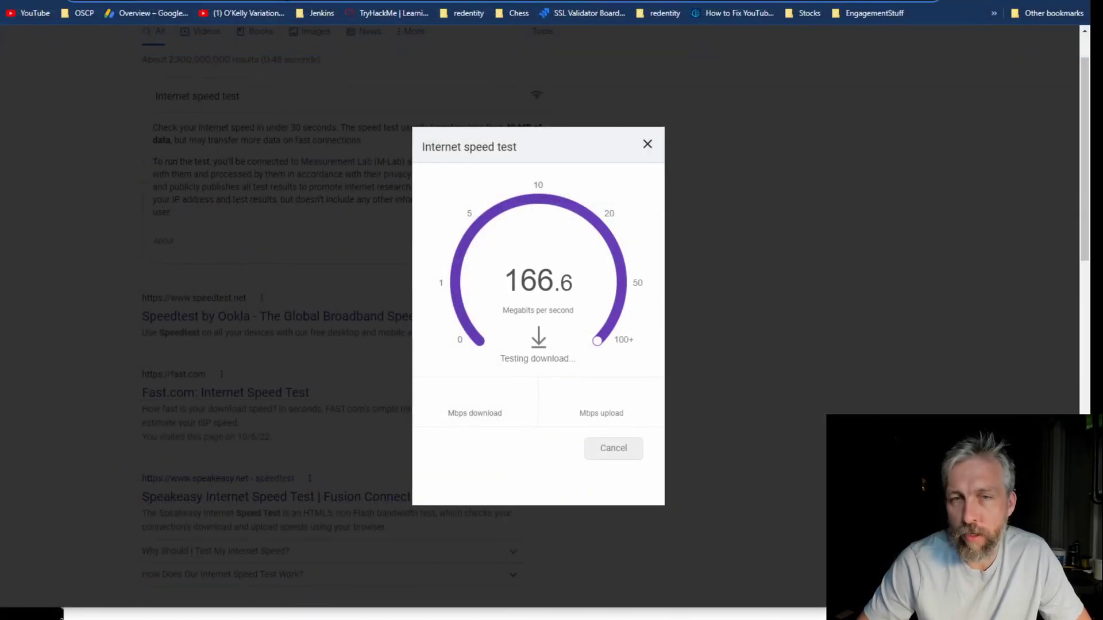
key(F5)
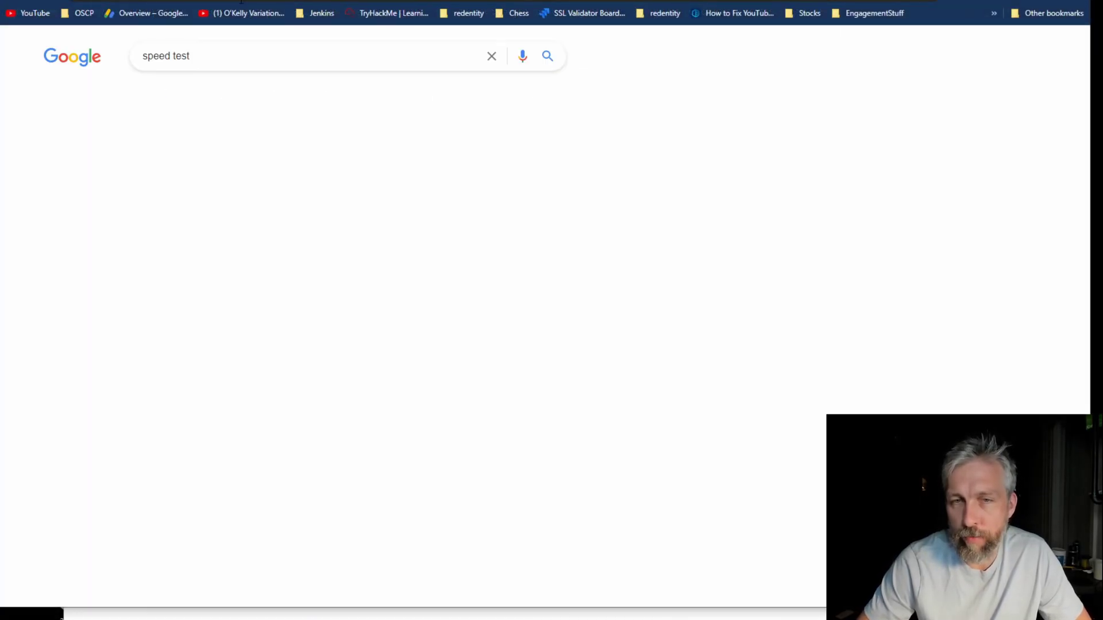
click(475, 243)
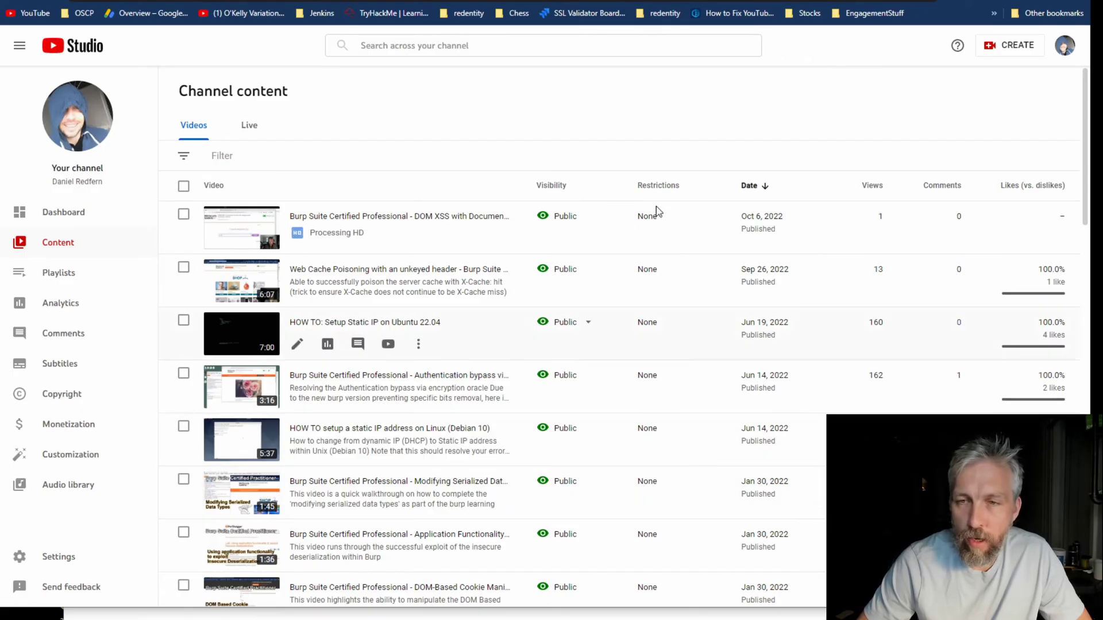
- Upload Untitled.mp4 through Create > Upload videos by dragging it in from File Explorer
click(999, 46)
click(973, 72)
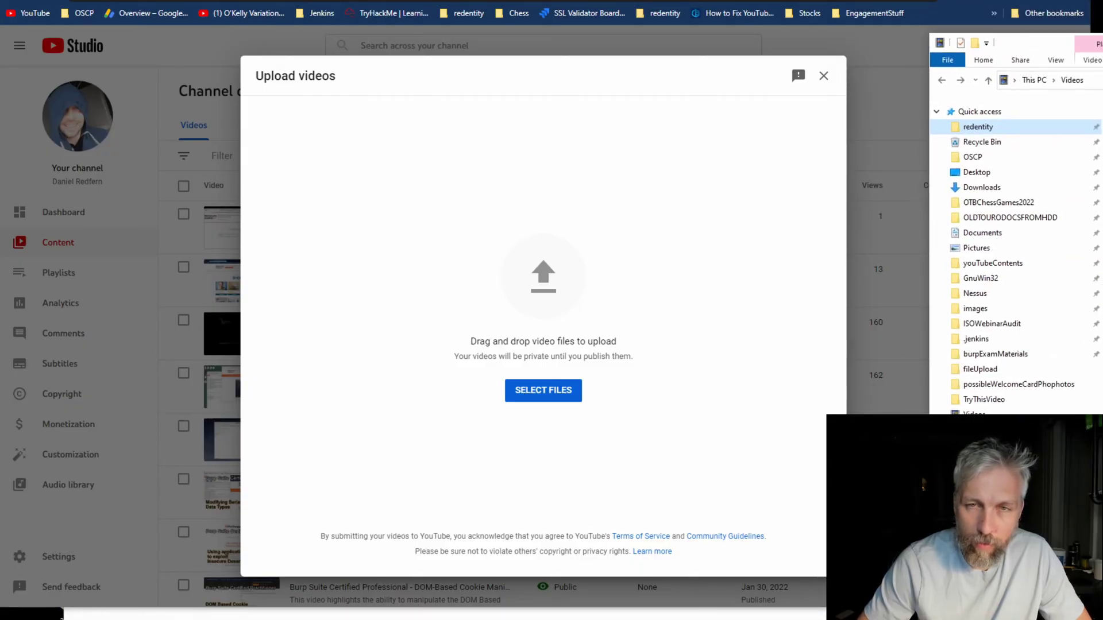
drag(1097, 295, 592, 313)
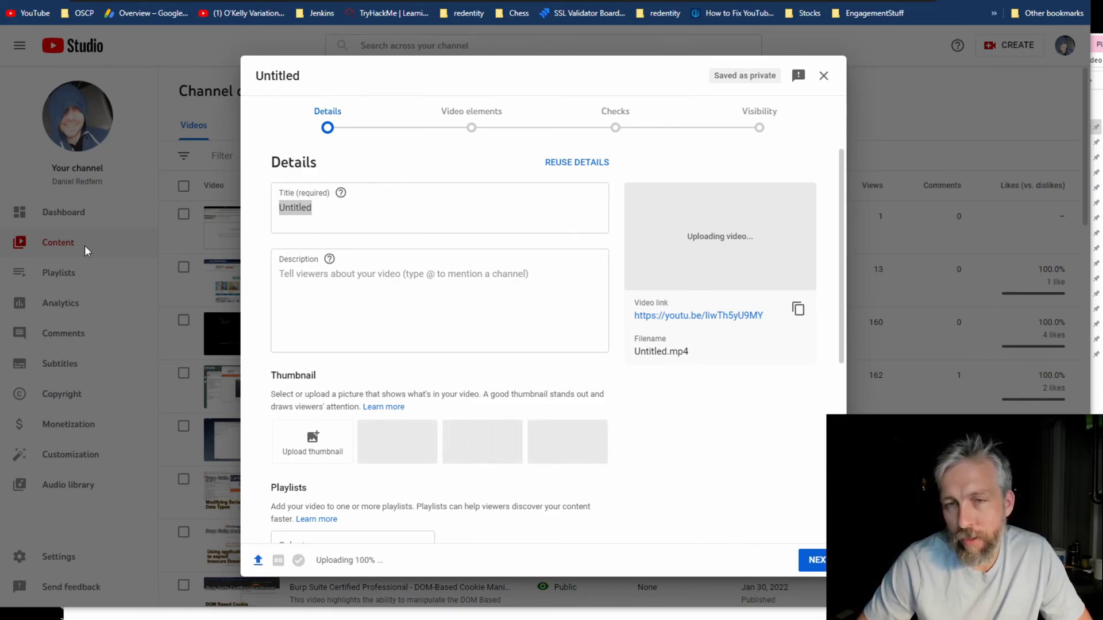
- Close the upload dialog so Untitled is saved as a draft in Channel content
click(824, 75)
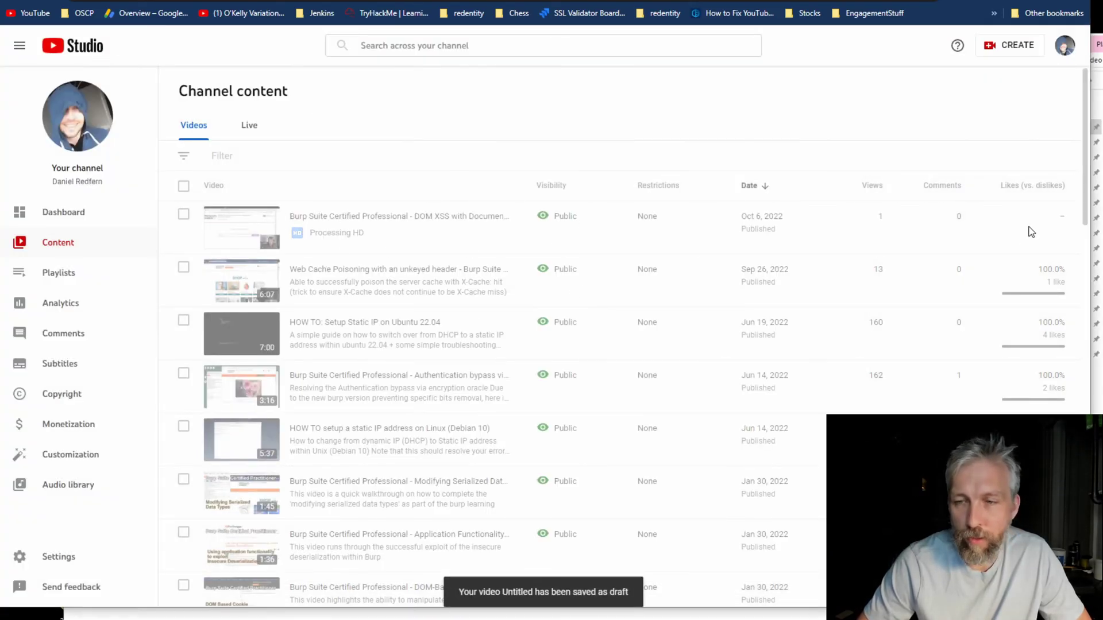